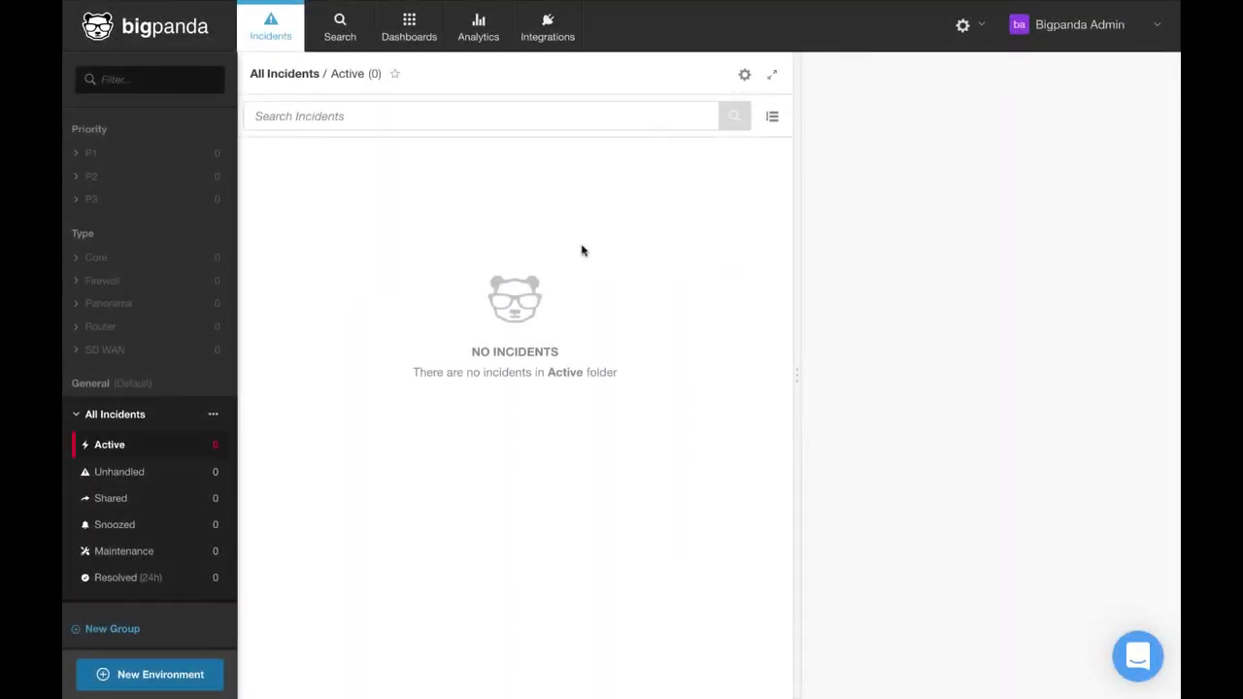
Step: Open the list of configured integrations and view the details of the NewRelic-Retail integration
left_click(548, 23)
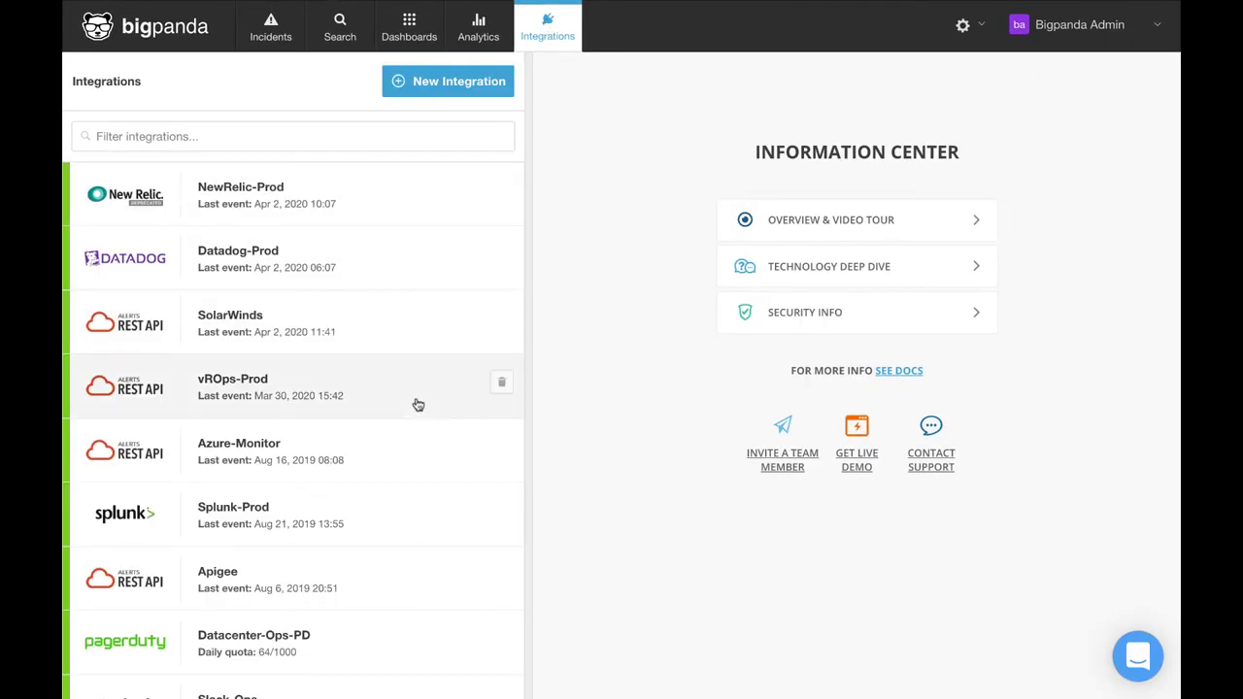
scroll(416, 408, "down", 5)
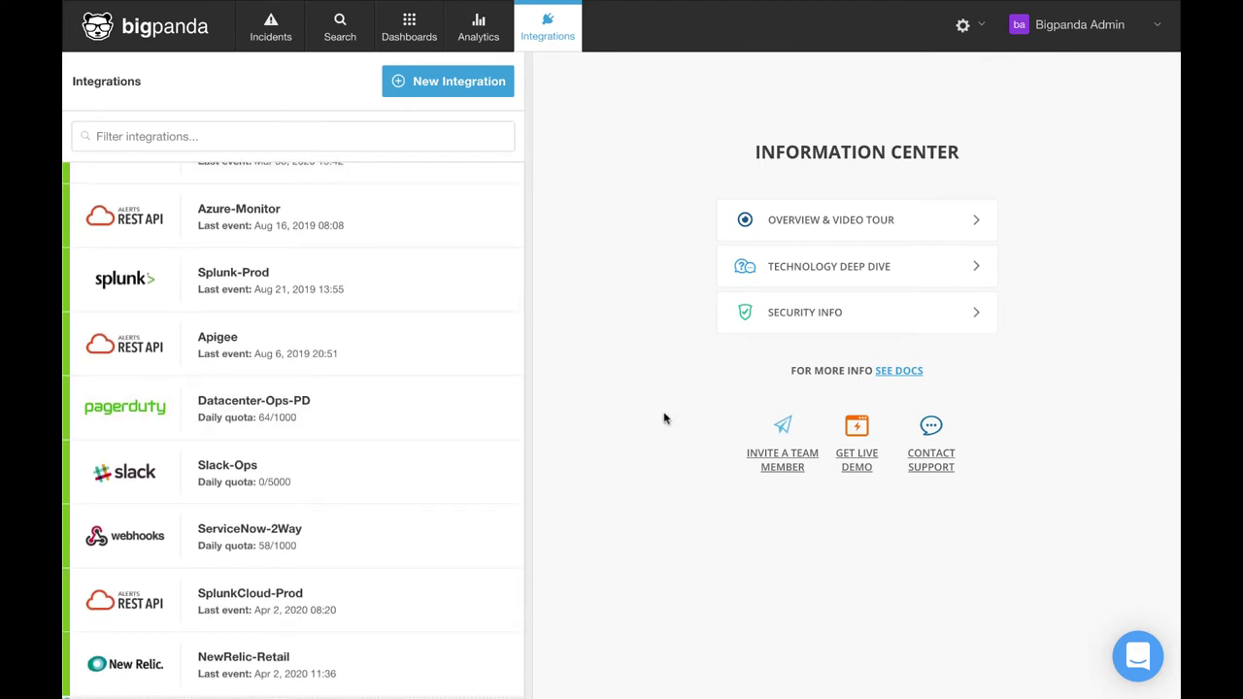
left_click(273, 662)
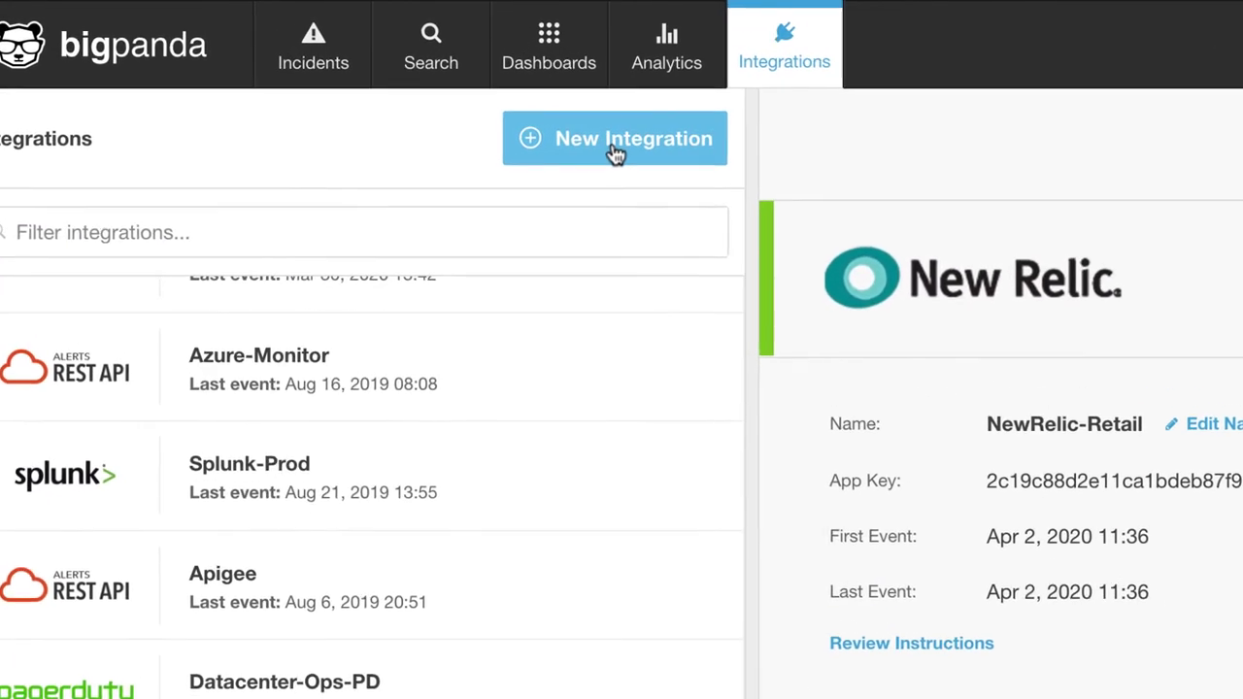
Step: Start a new integration and browse the catalogue of all integrations plus its monitoring, collaboration and changes categories
left_click(587, 134)
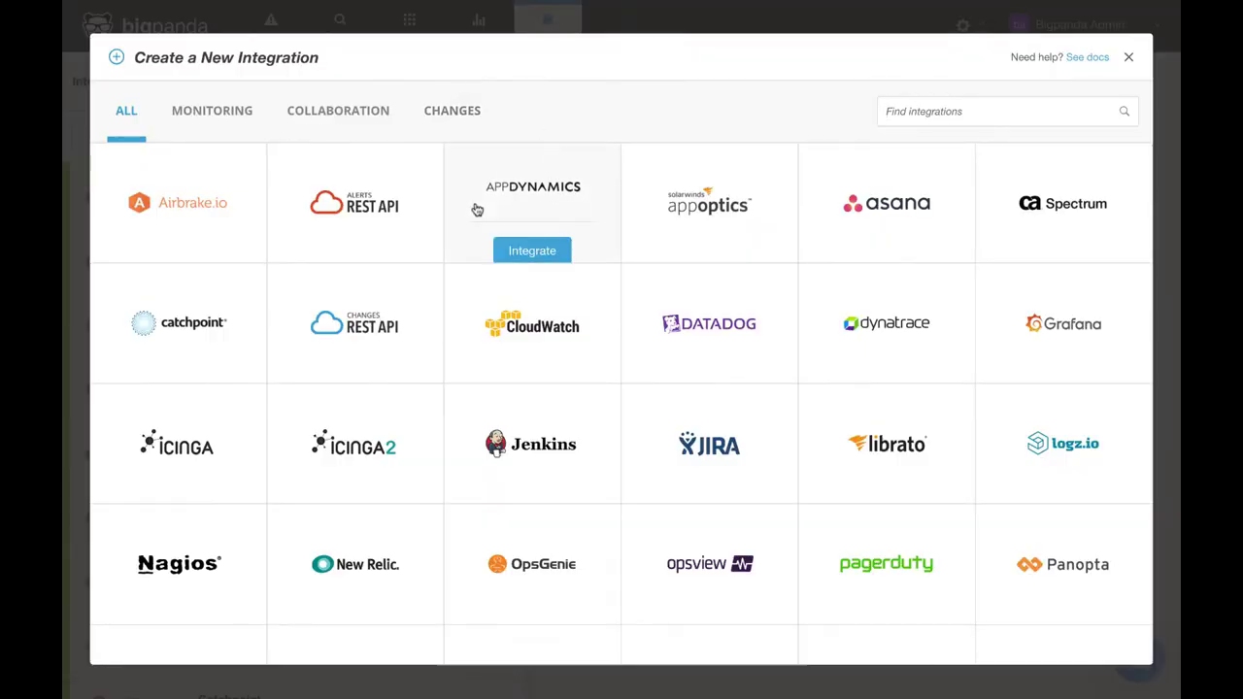
mouse_move(570, 561)
scroll(570, 561, "down", 5)
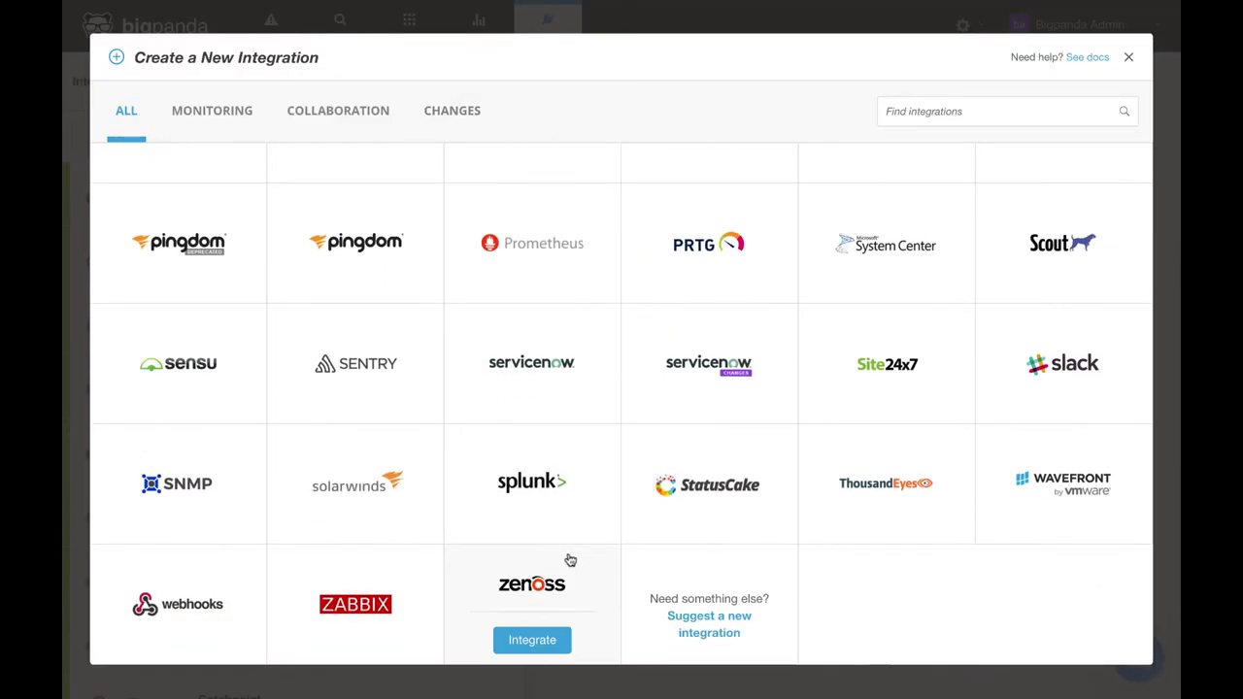
scroll(569, 544, "up", 5)
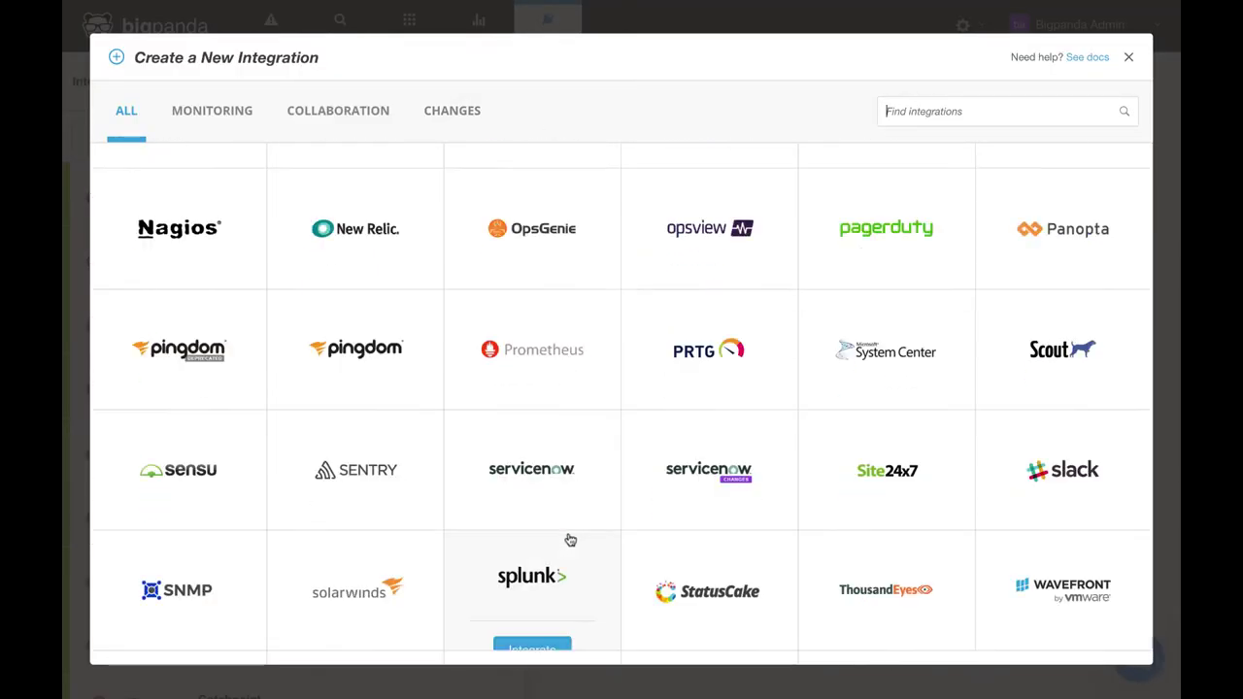
left_click(224, 114)
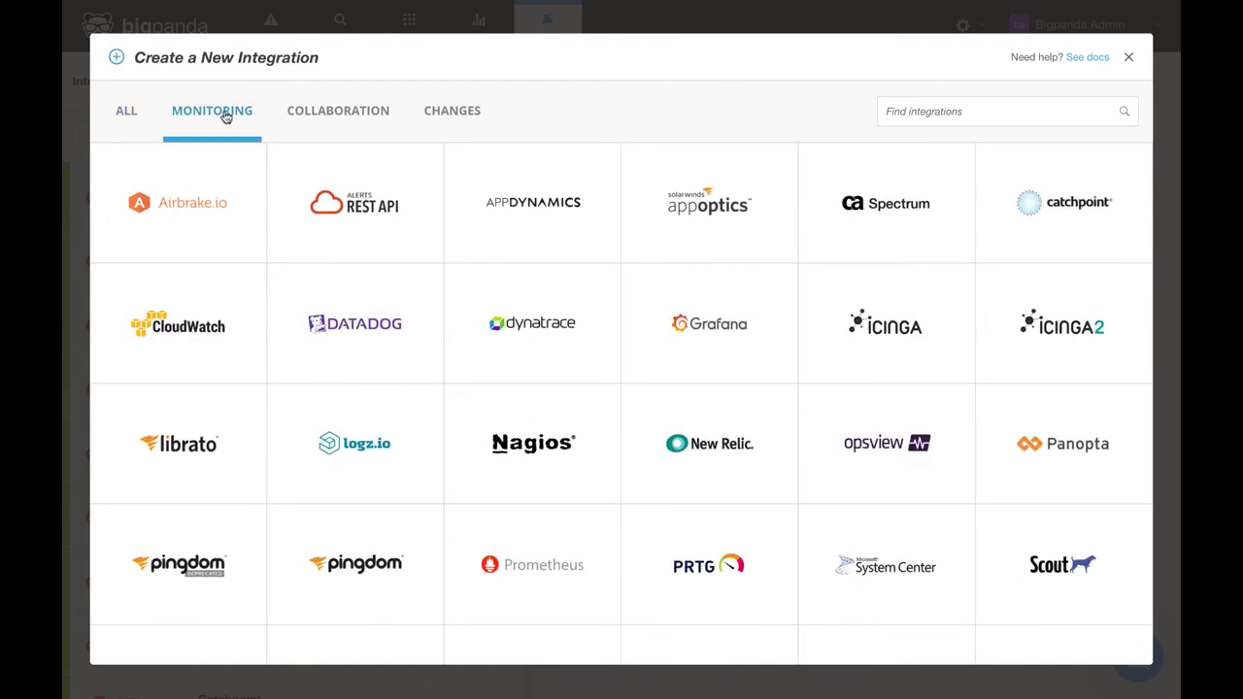
left_click(342, 114)
left_click(458, 118)
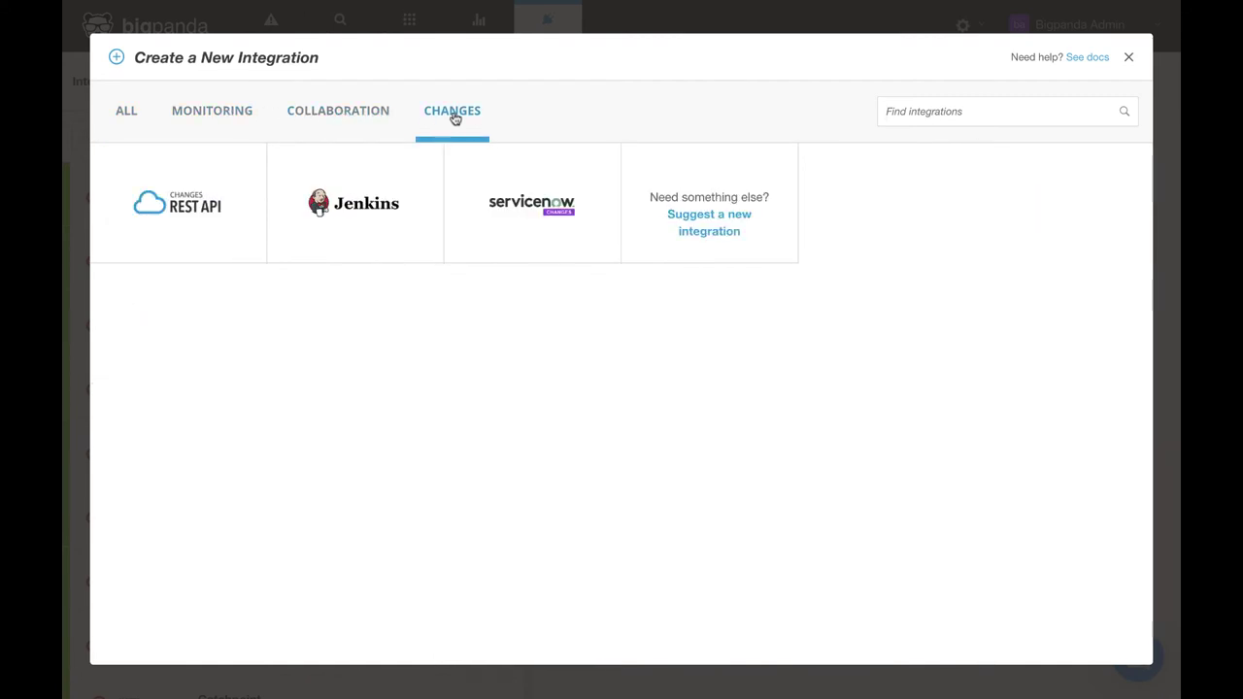
Step: Search the monitoring category of the integration catalogue for SolarWinds
left_click(210, 119)
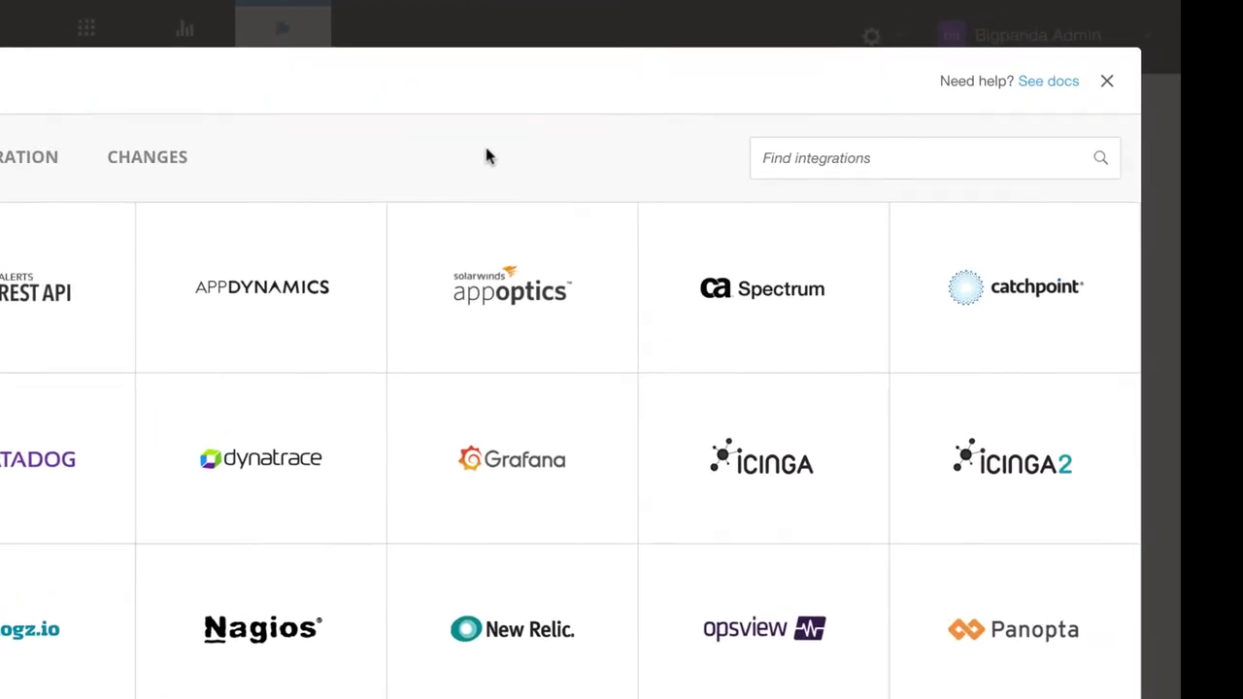
left_click(740, 183)
type("SolarWinds")
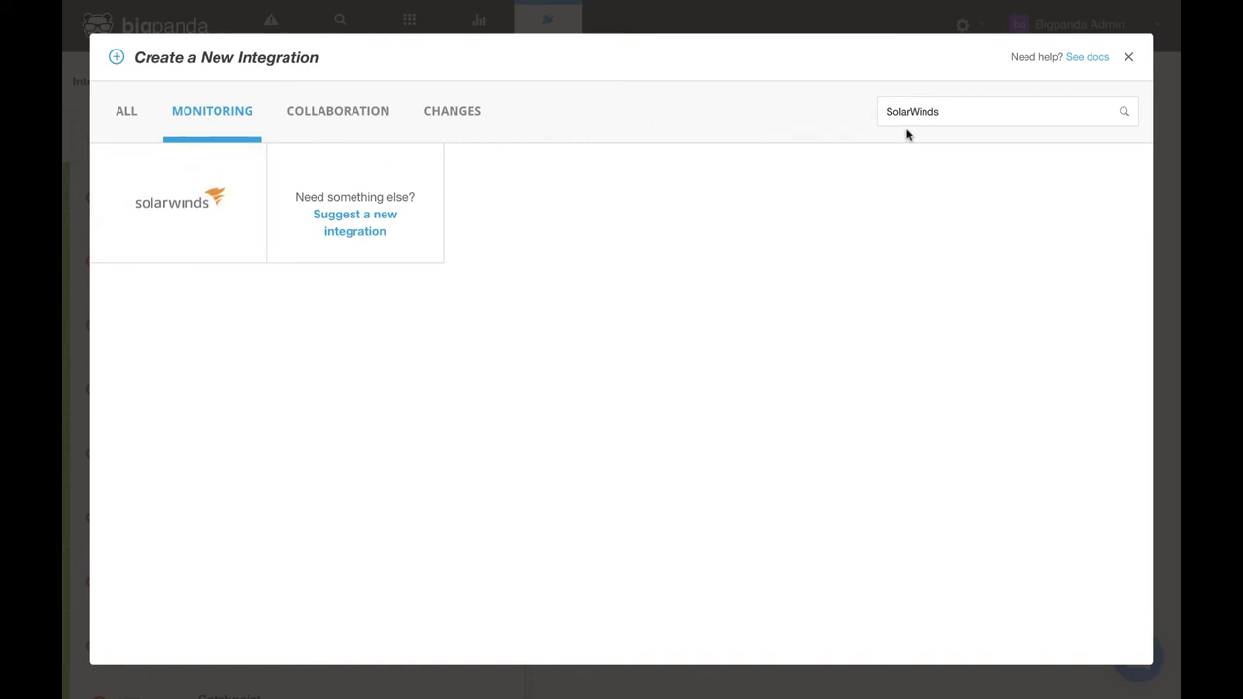
Step: Find the Datadog integration instead and review its setup instructions down to the custom JSON payload
left_click_drag(921, 111, 766, 111)
key("BackSpace")
type("D")
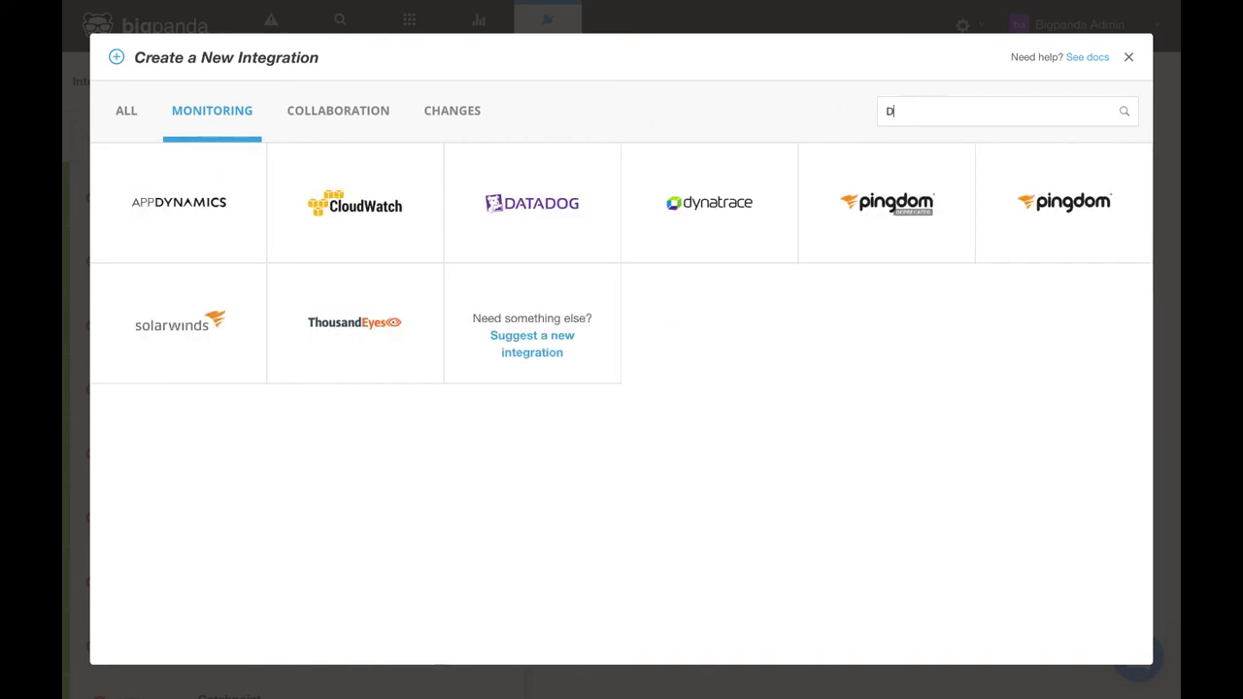
type("atadog")
mouse_move(110, 151)
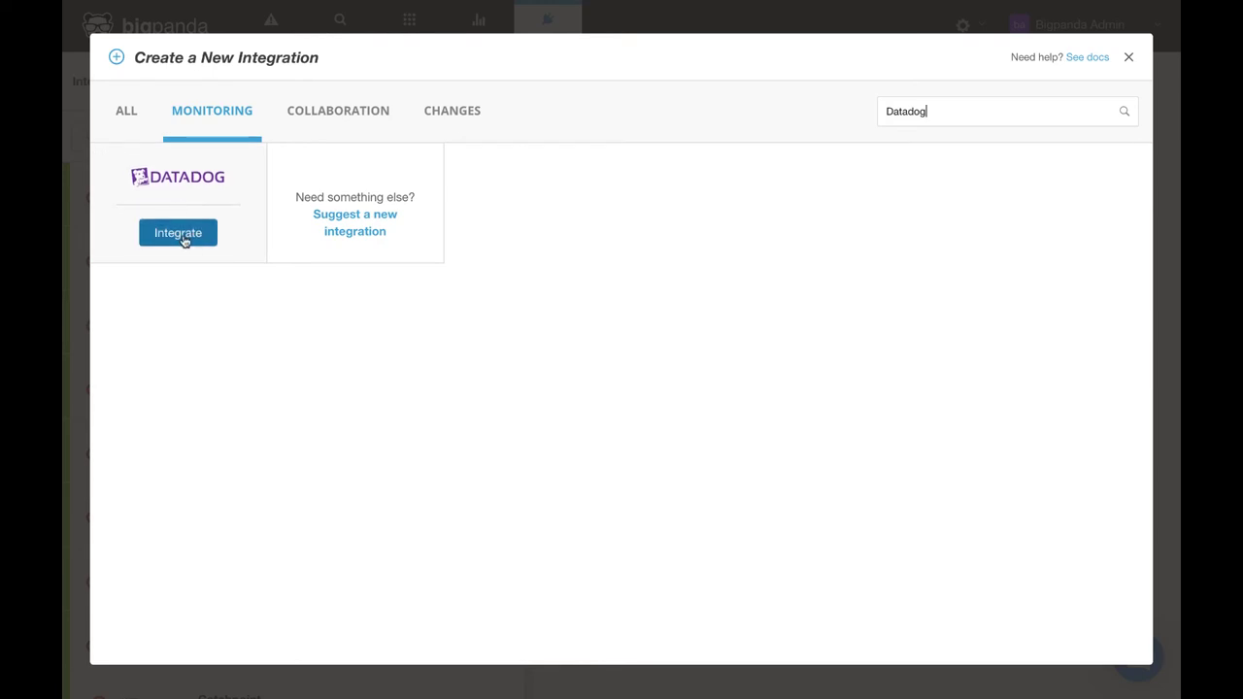
left_click(178, 235)
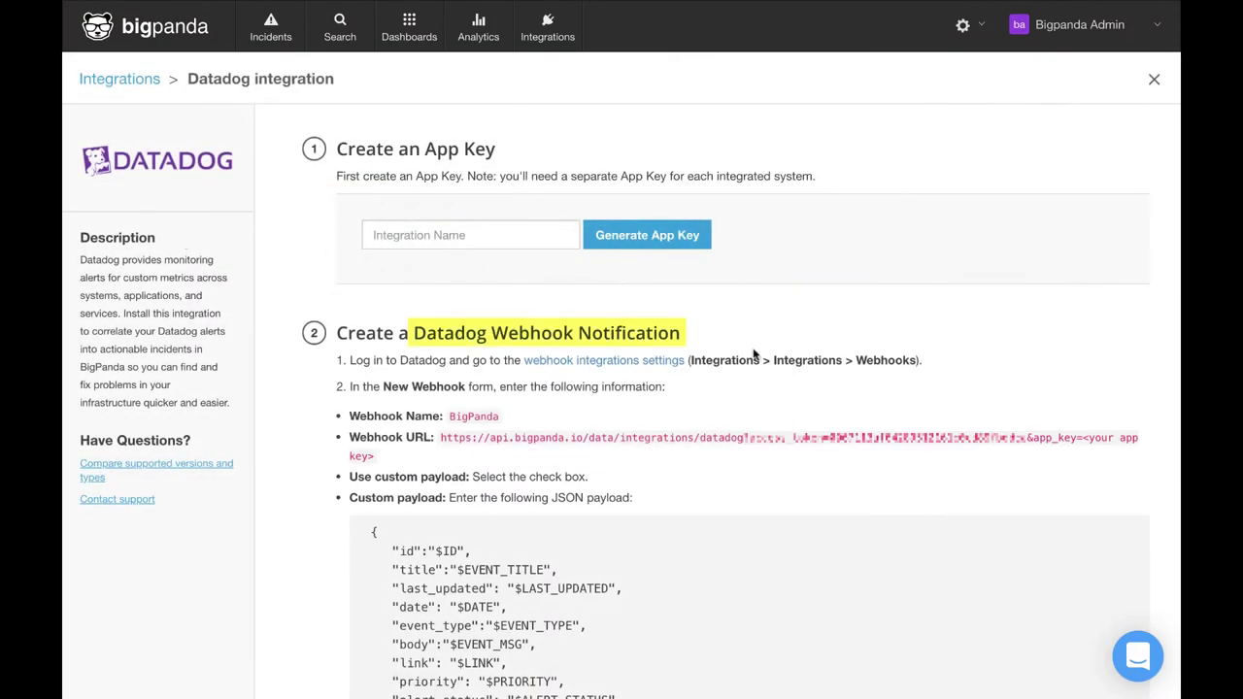
scroll(753, 343, "down", 4)
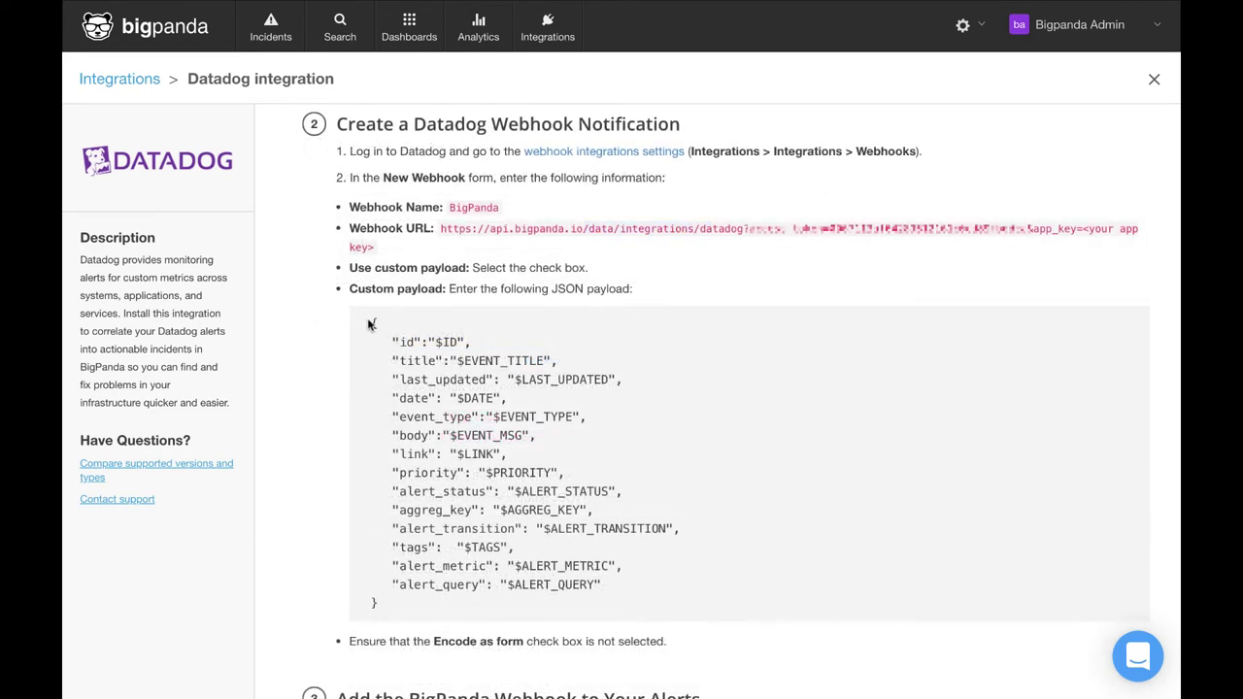
left_click_drag(369, 324, 501, 603)
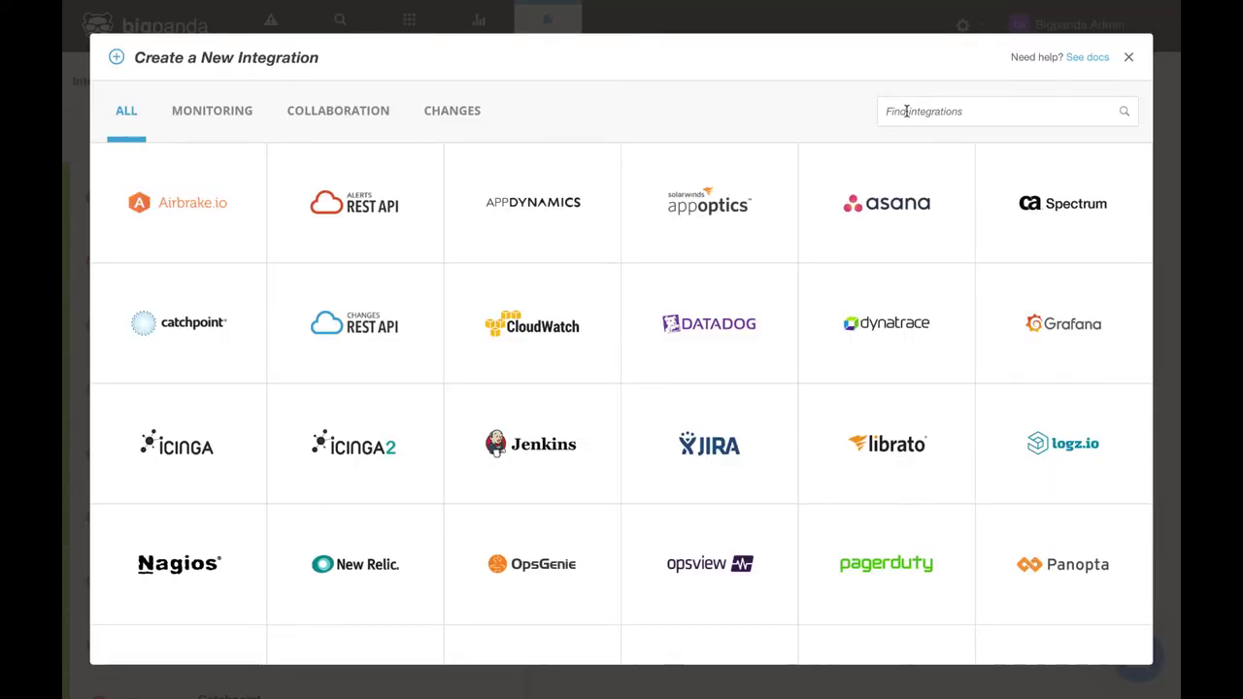
Step: Find the Nagios integration in the catalogue and read through its agent installation and configuration instructions
type("Nagios")
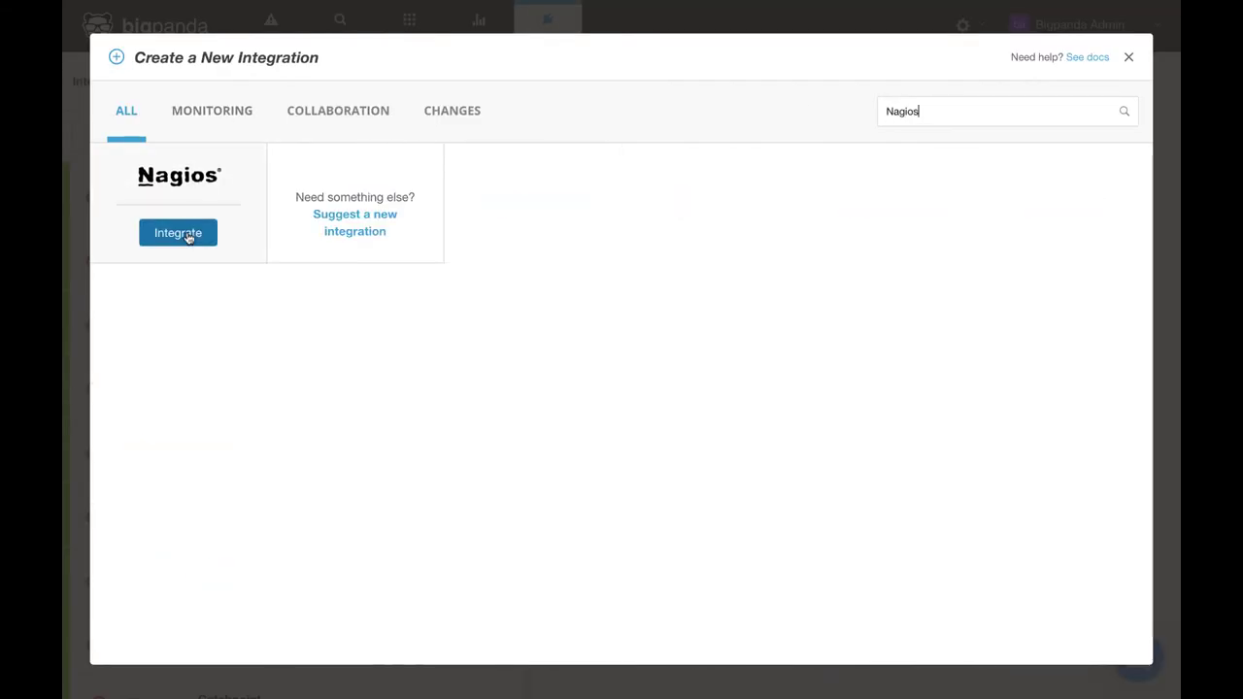
left_click(179, 235)
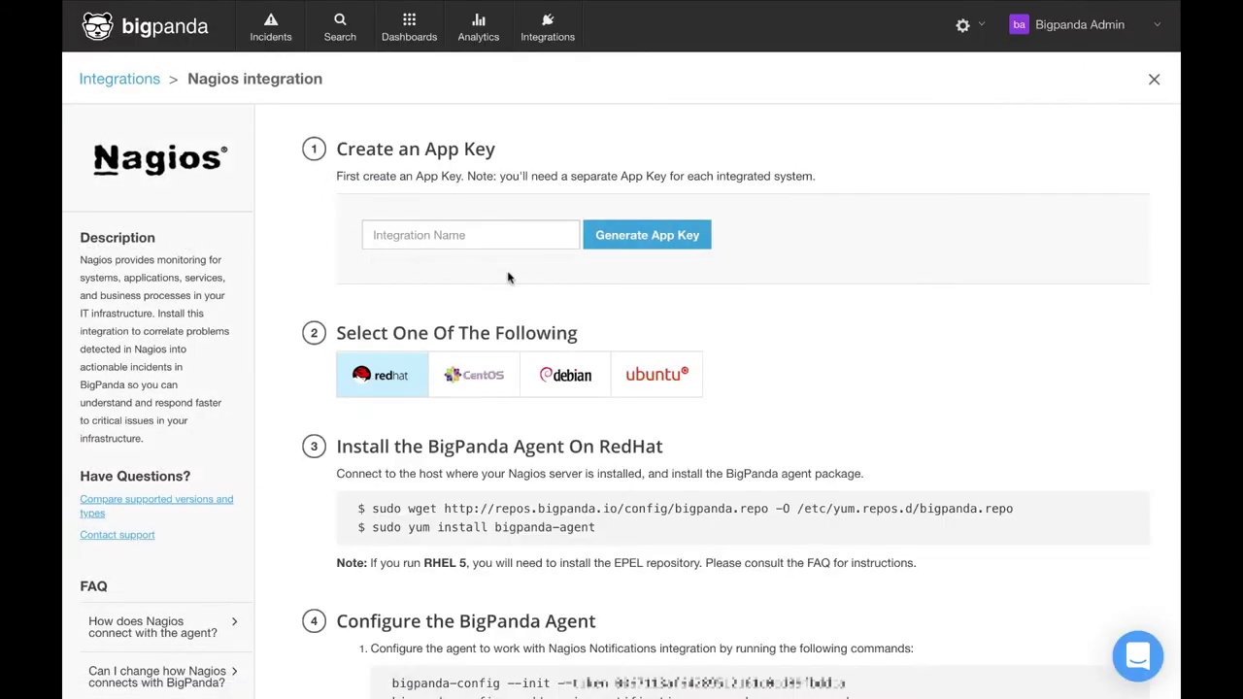
scroll(788, 369, "down", 5)
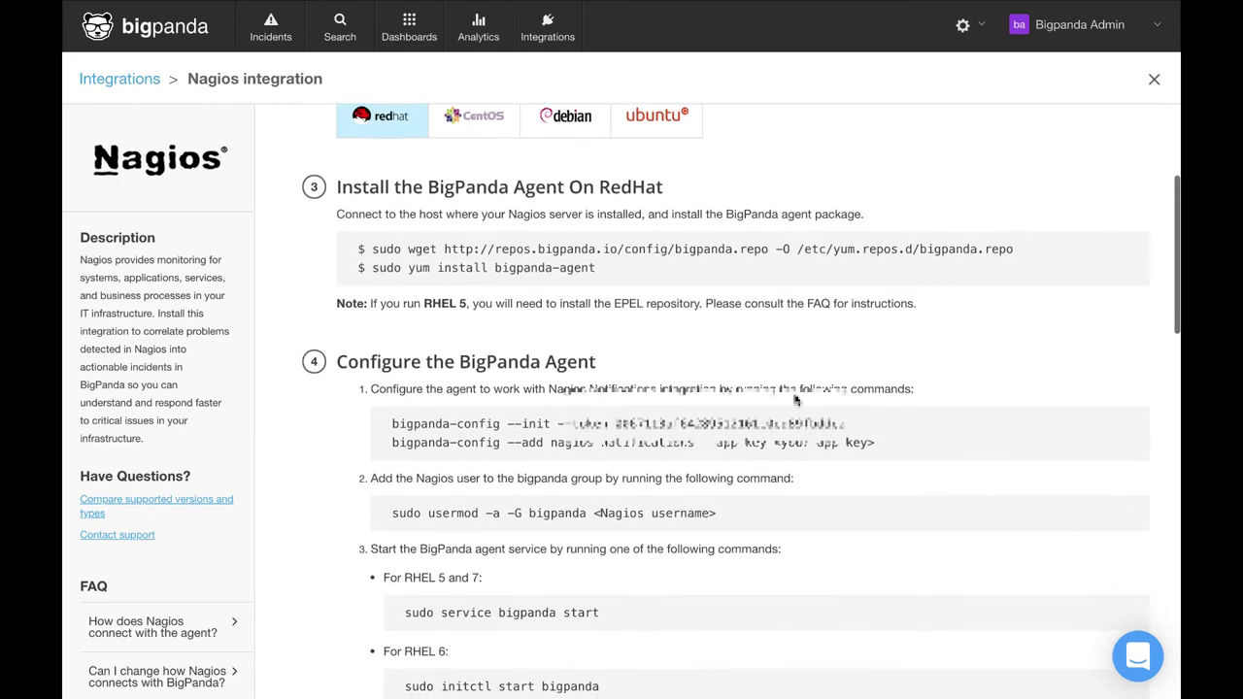
scroll(795, 399, "down", 10)
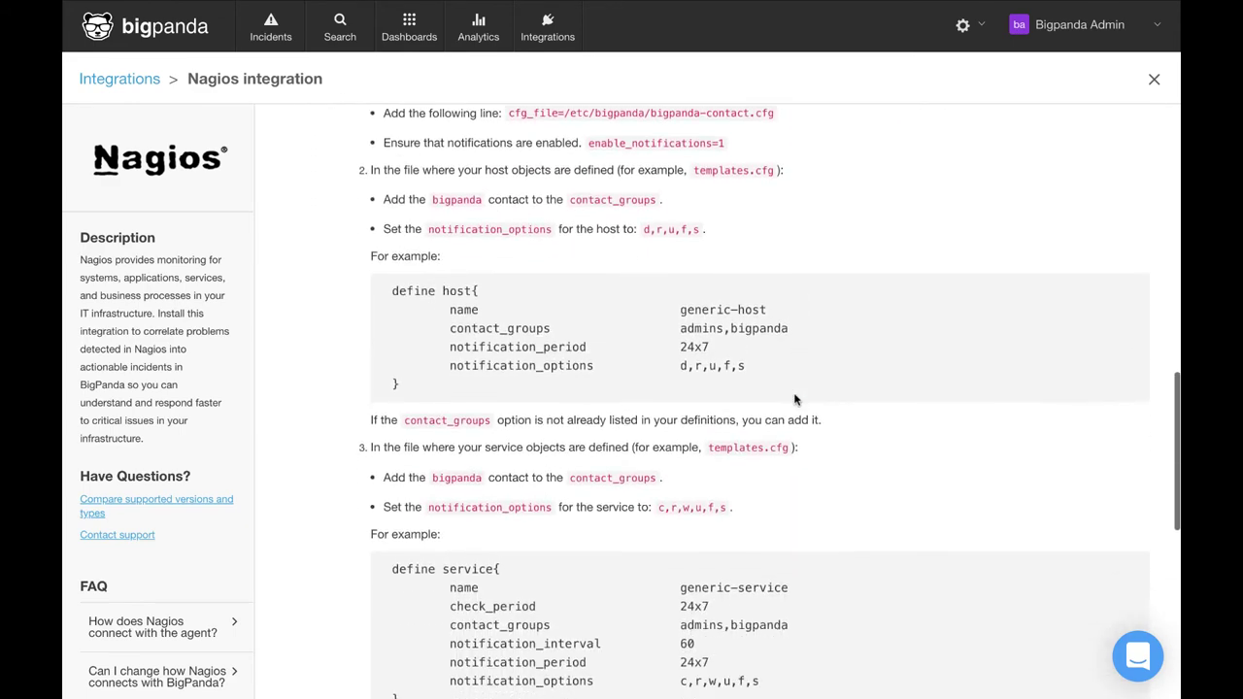
scroll(794, 400, "down", 3)
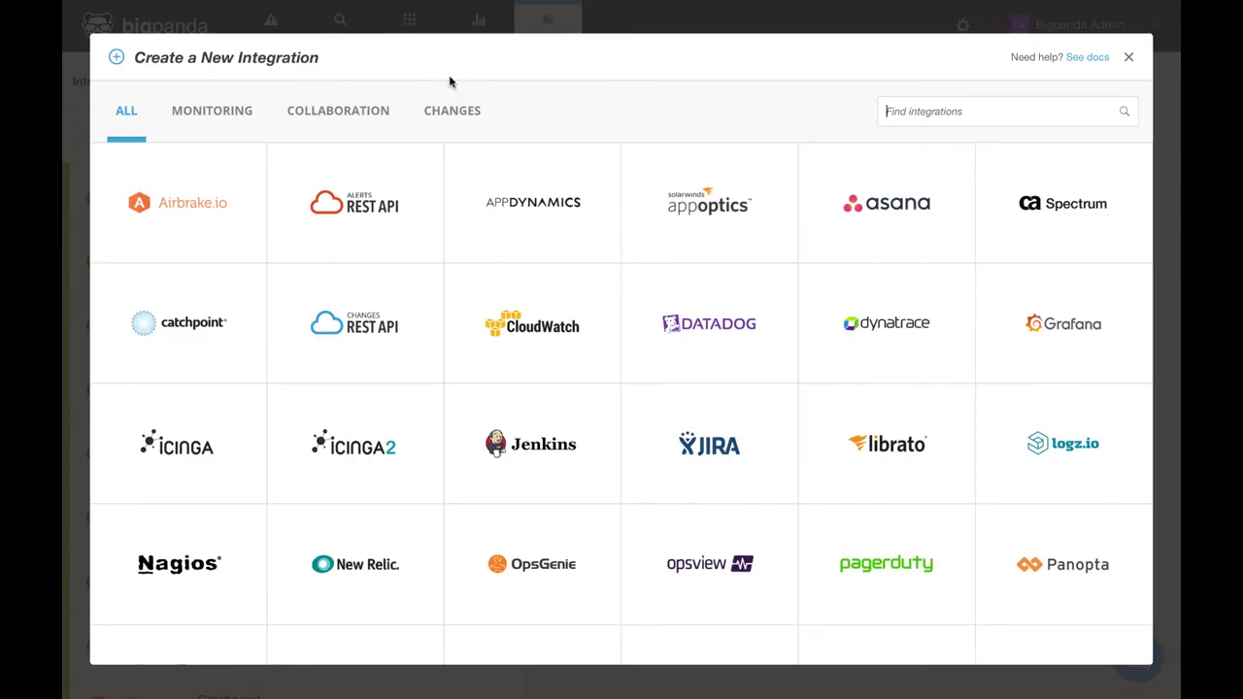
Step: Start an Alerts REST API integration named Test_Source-1 and generate its app key
mouse_move(350, 173)
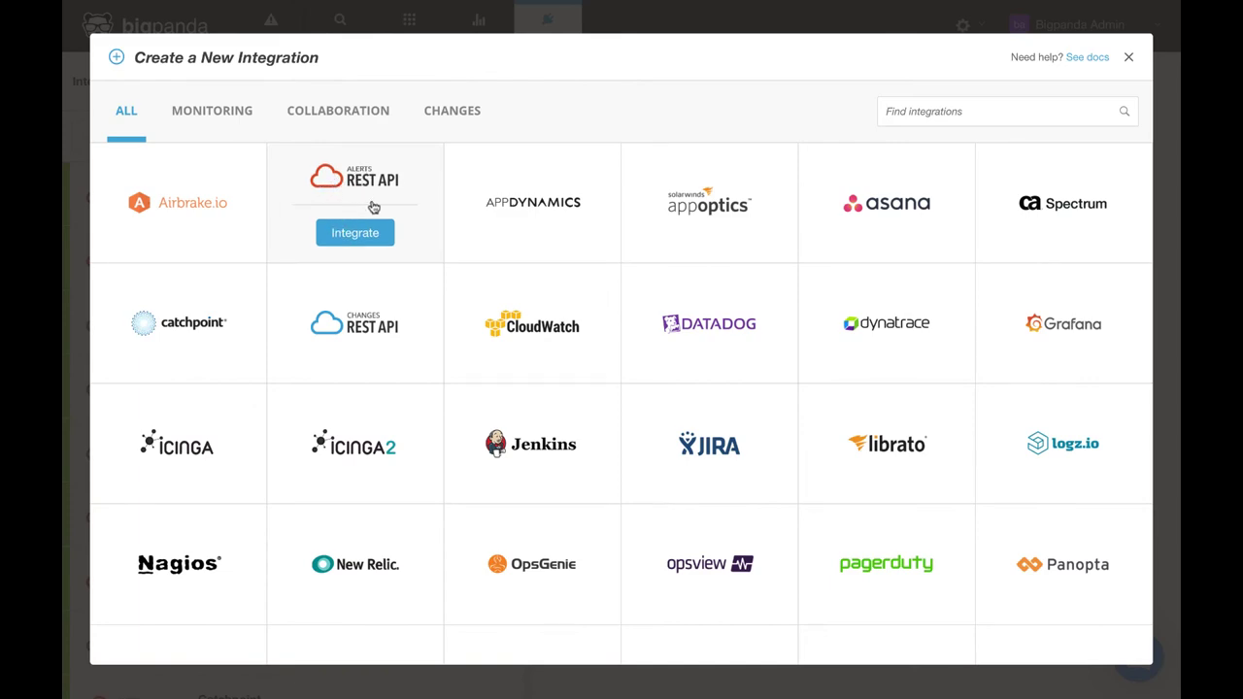
left_click(354, 234)
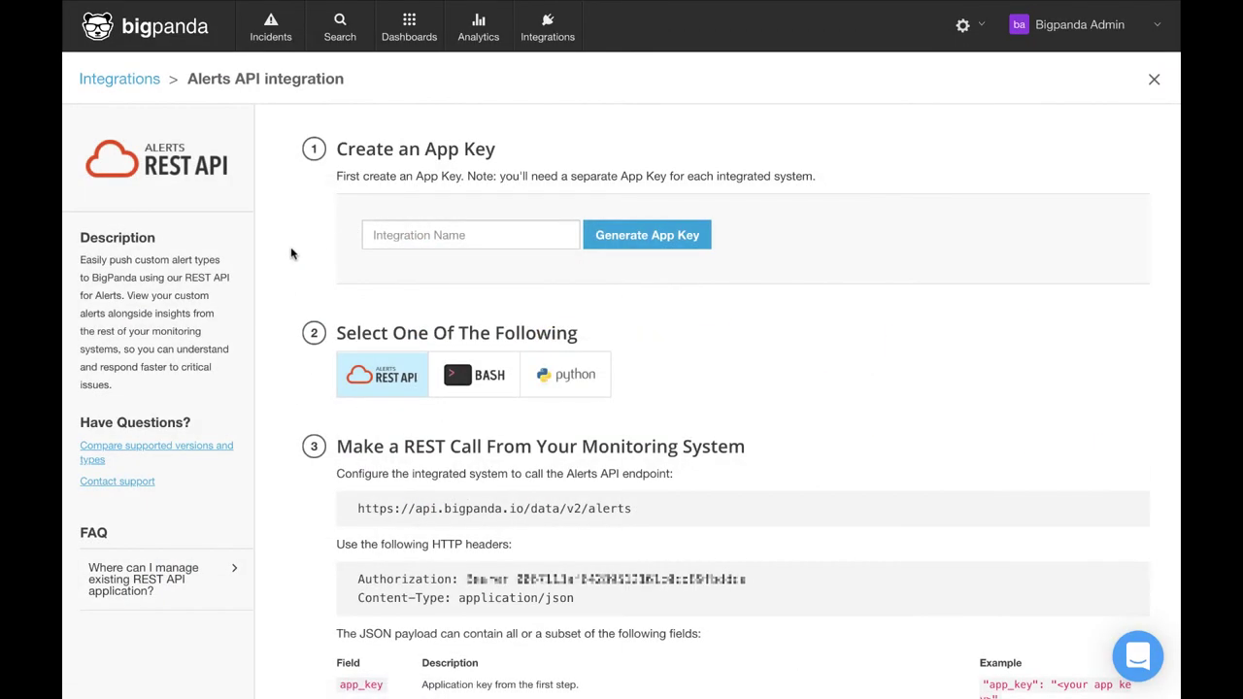
scroll(269, 279, "down", 5)
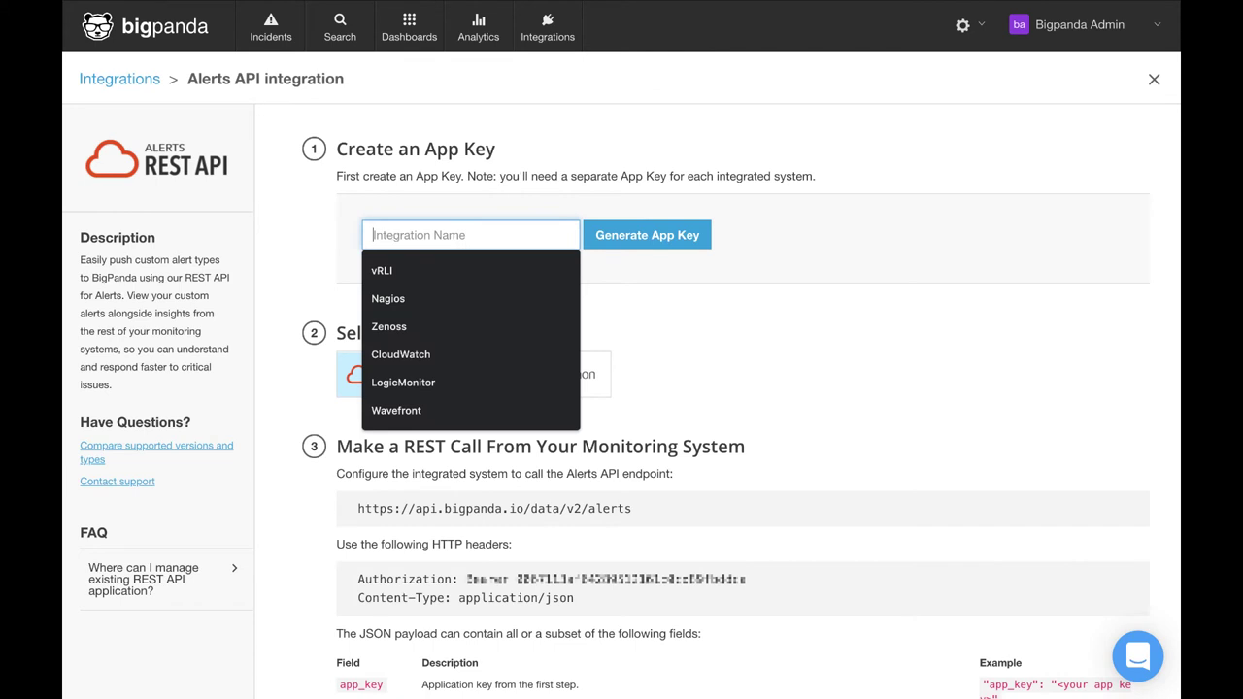
type("Test")
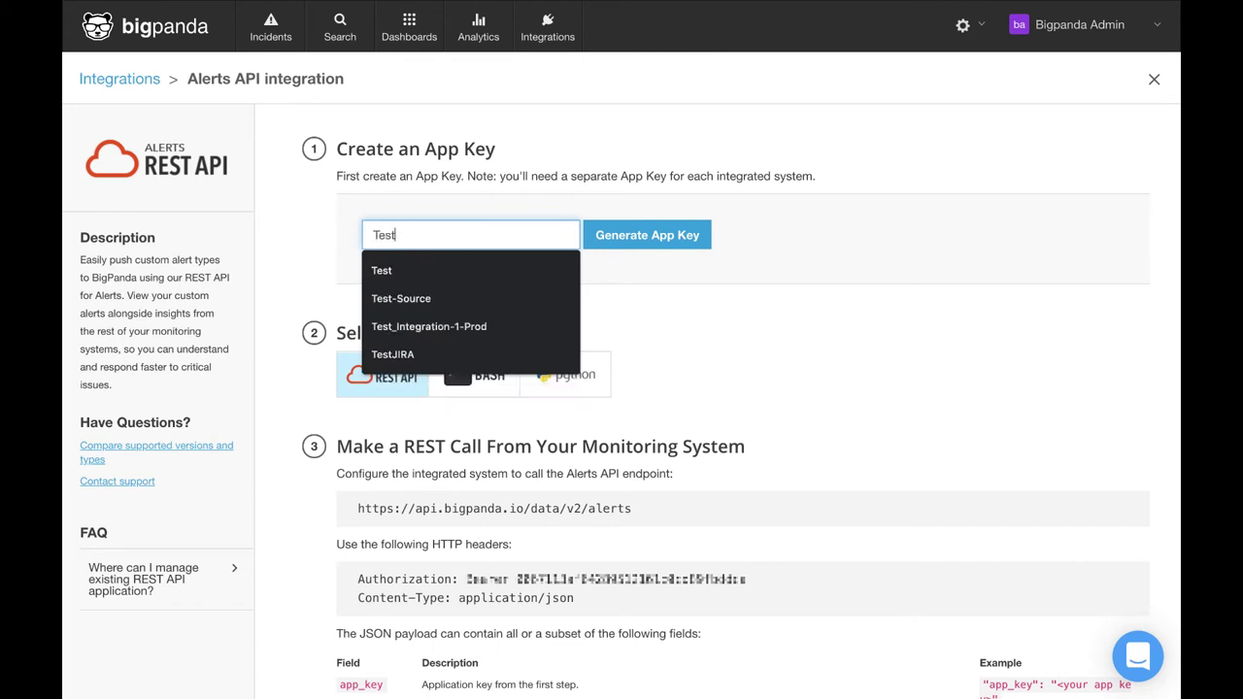
type("_Source-1")
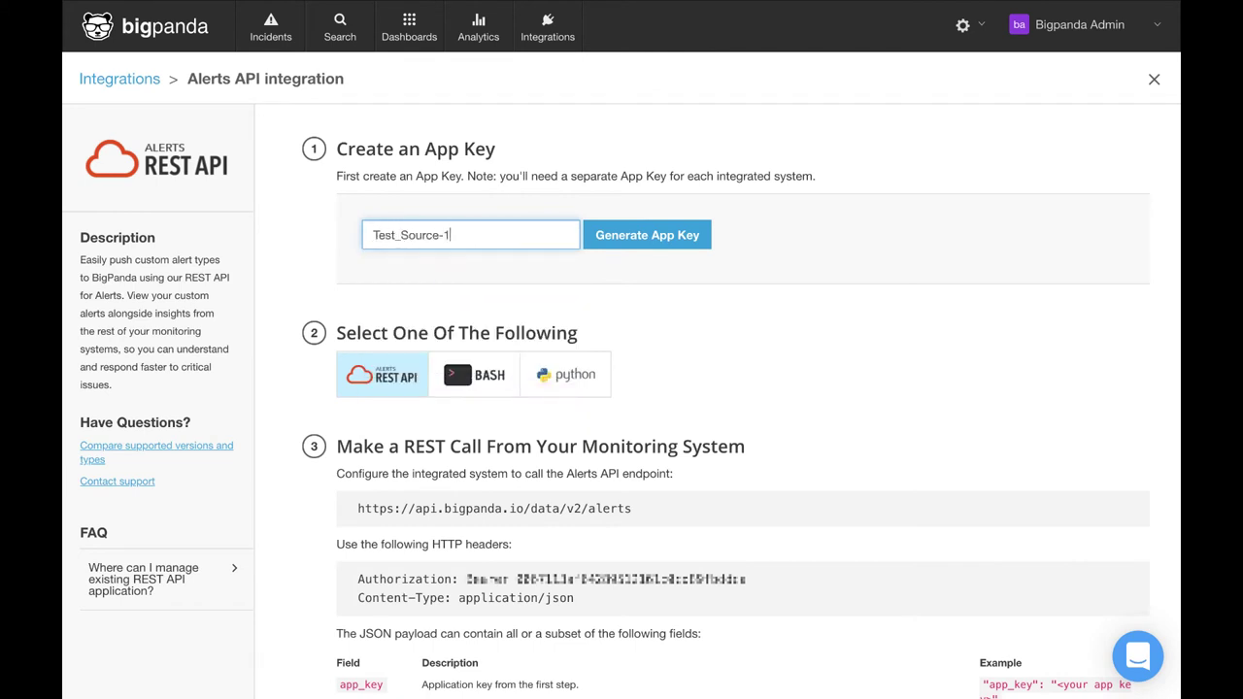
left_click(660, 236)
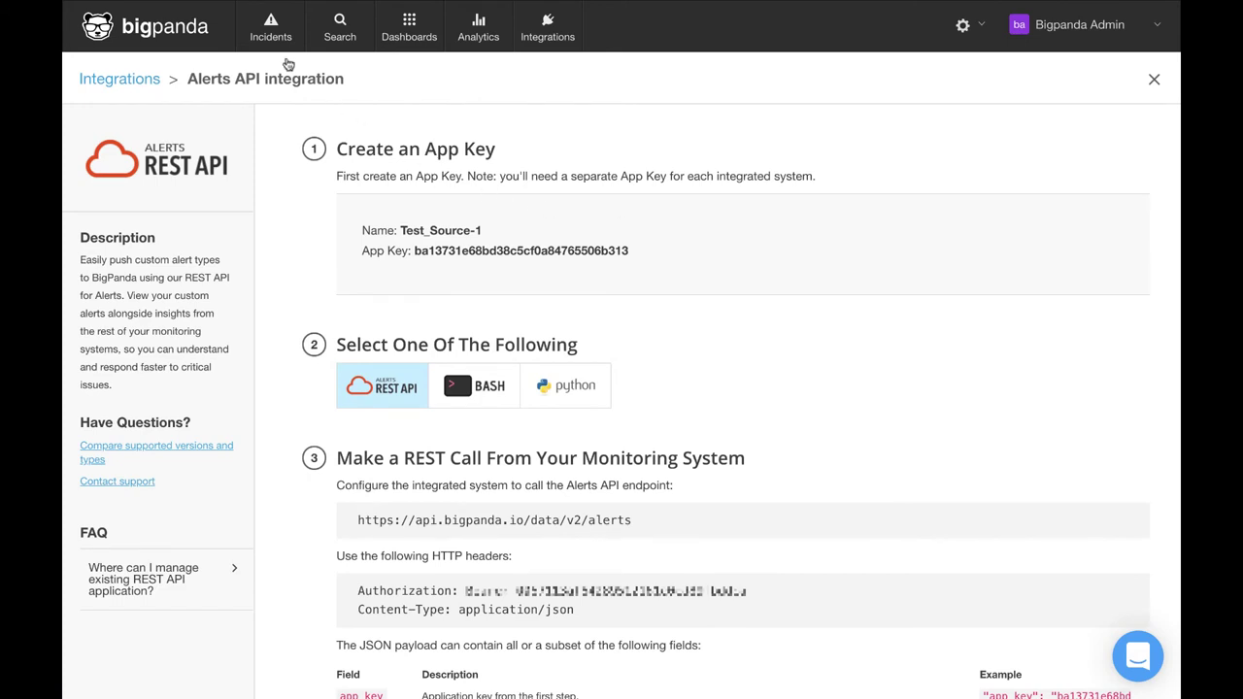
Step: View the details of the active production-database-1 incident coming from Test_Source-1
left_click(272, 36)
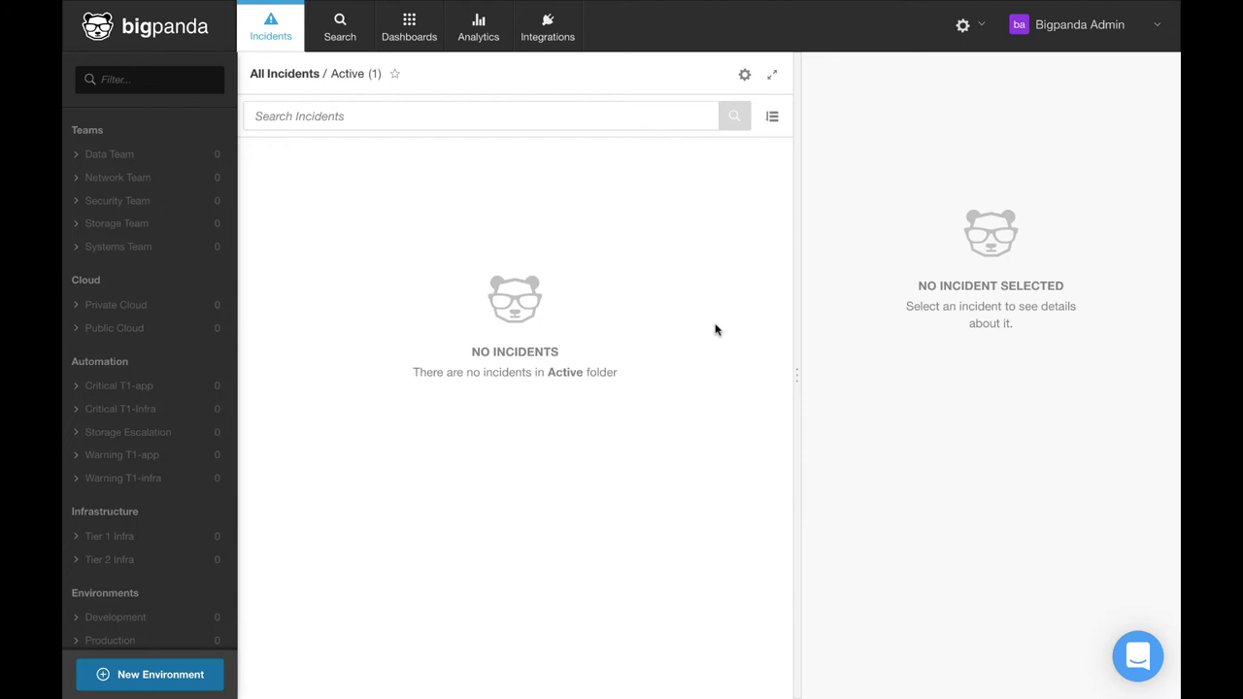
left_click(494, 178)
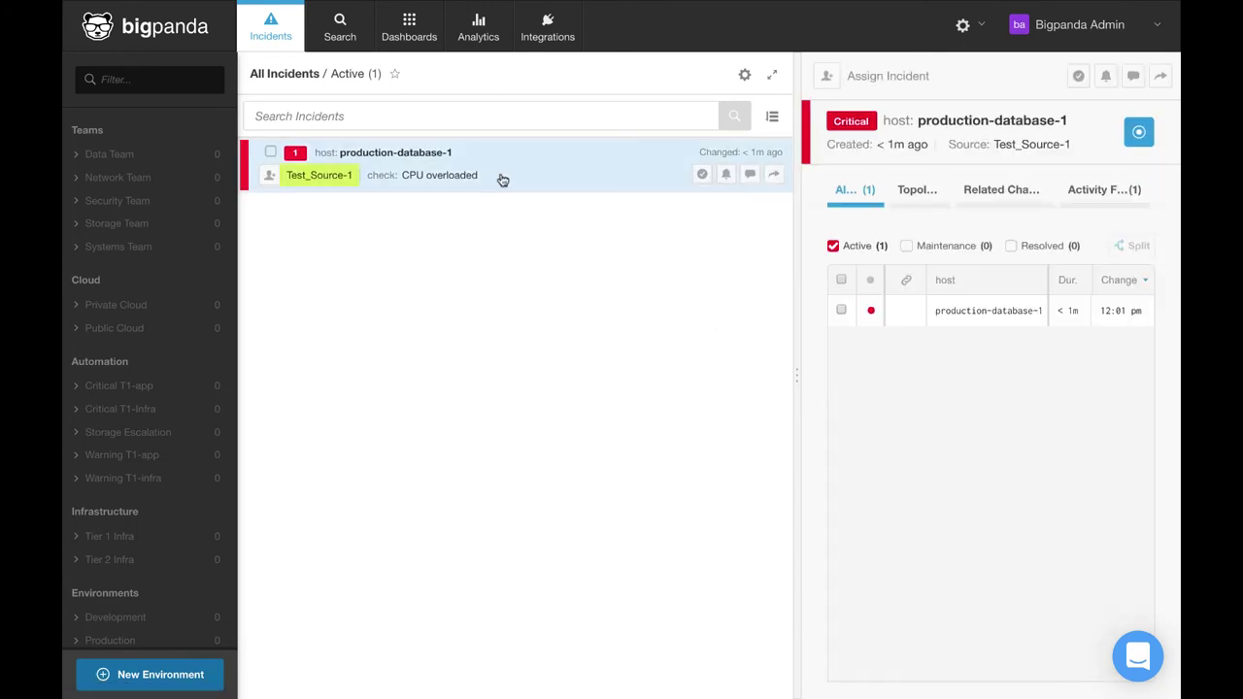
left_click_drag(788, 269, 588, 280)
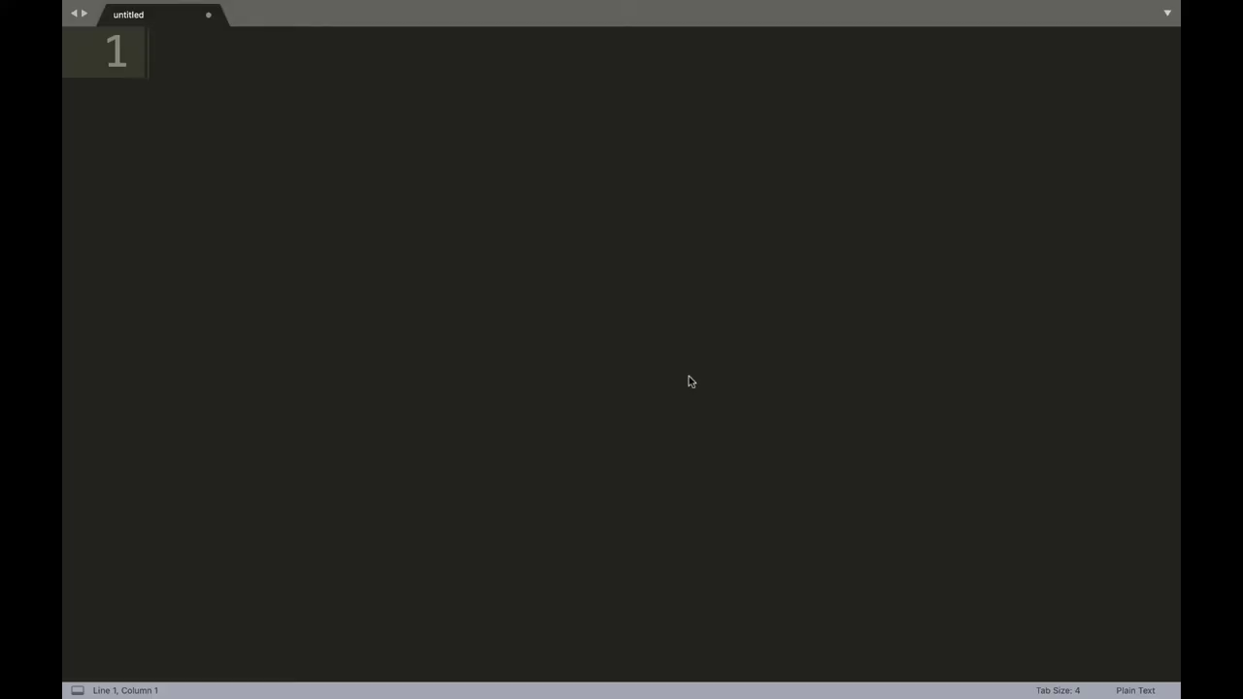
type("https://")
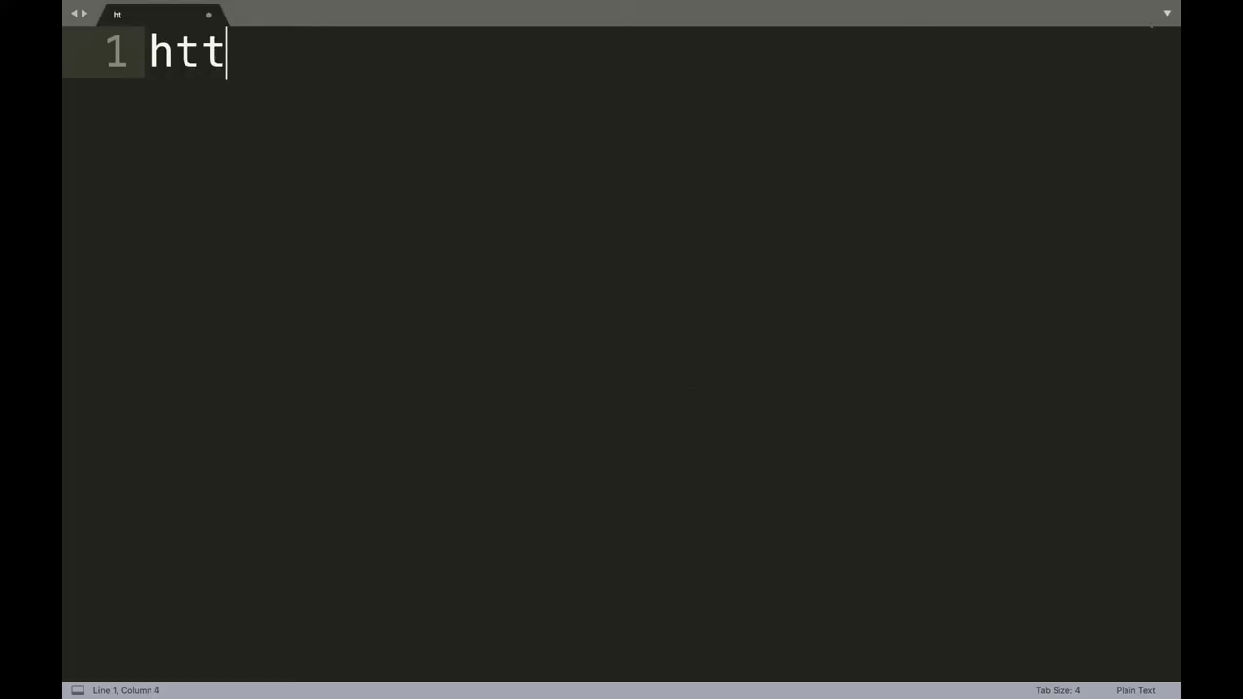
type("docs.bigpa")
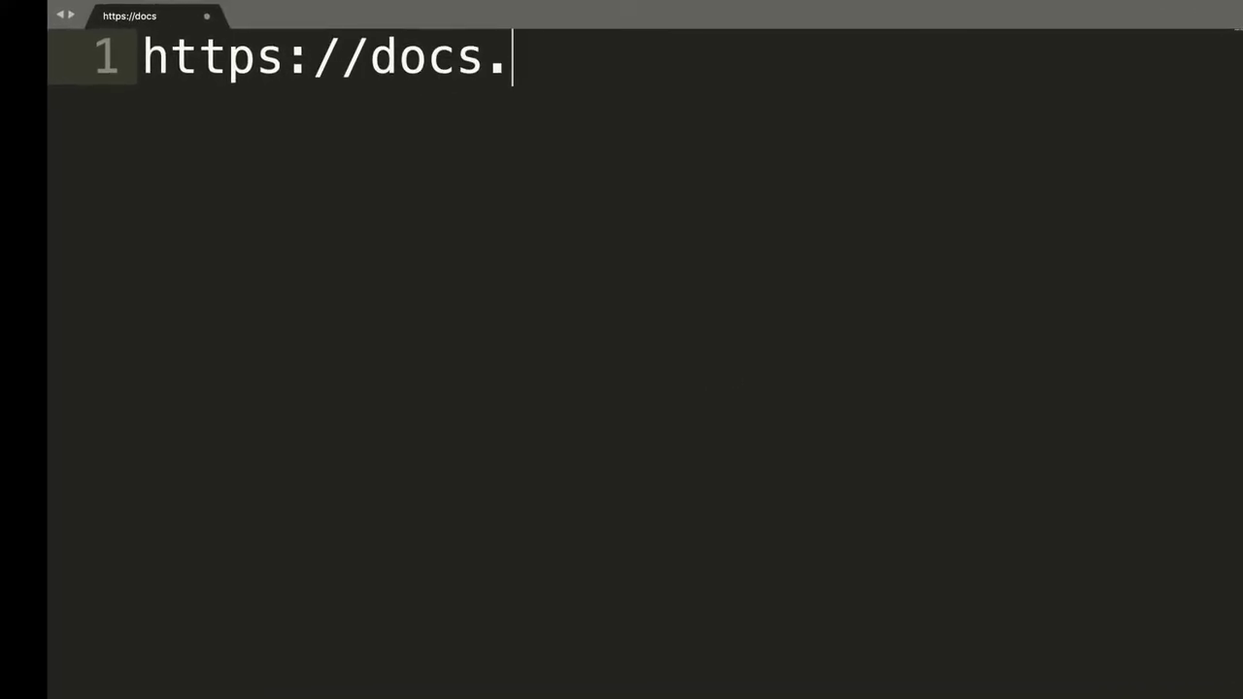
type("nda.io")
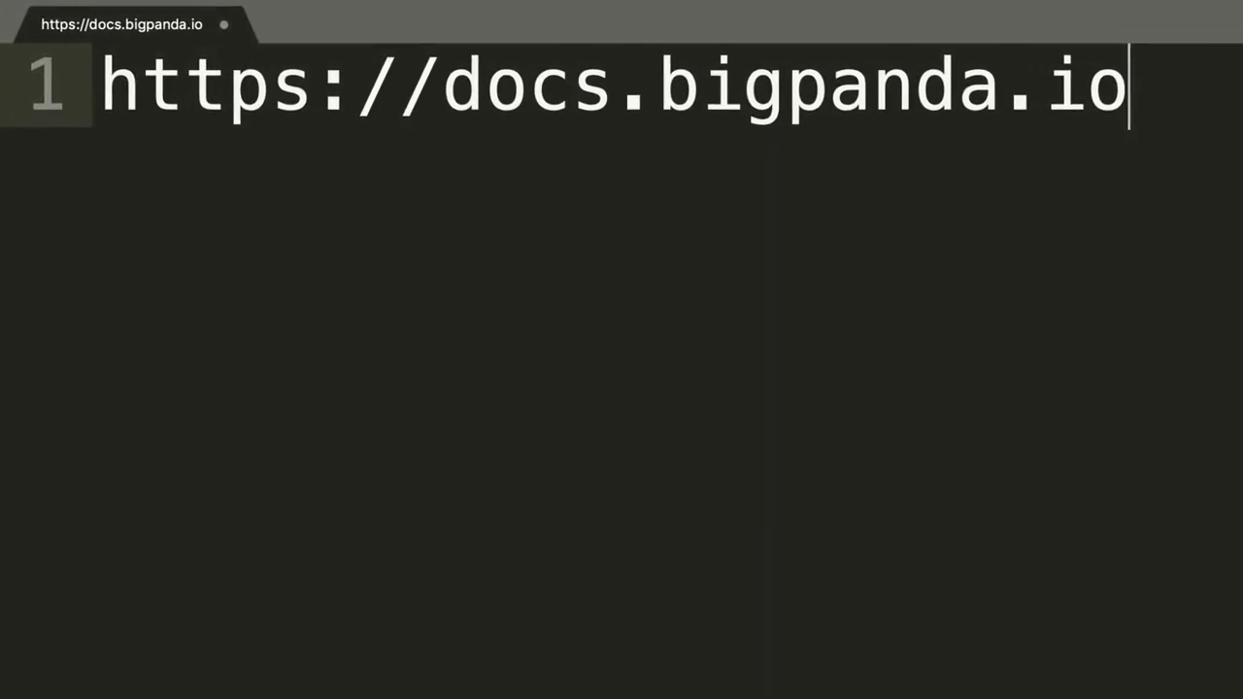
key("super+a")
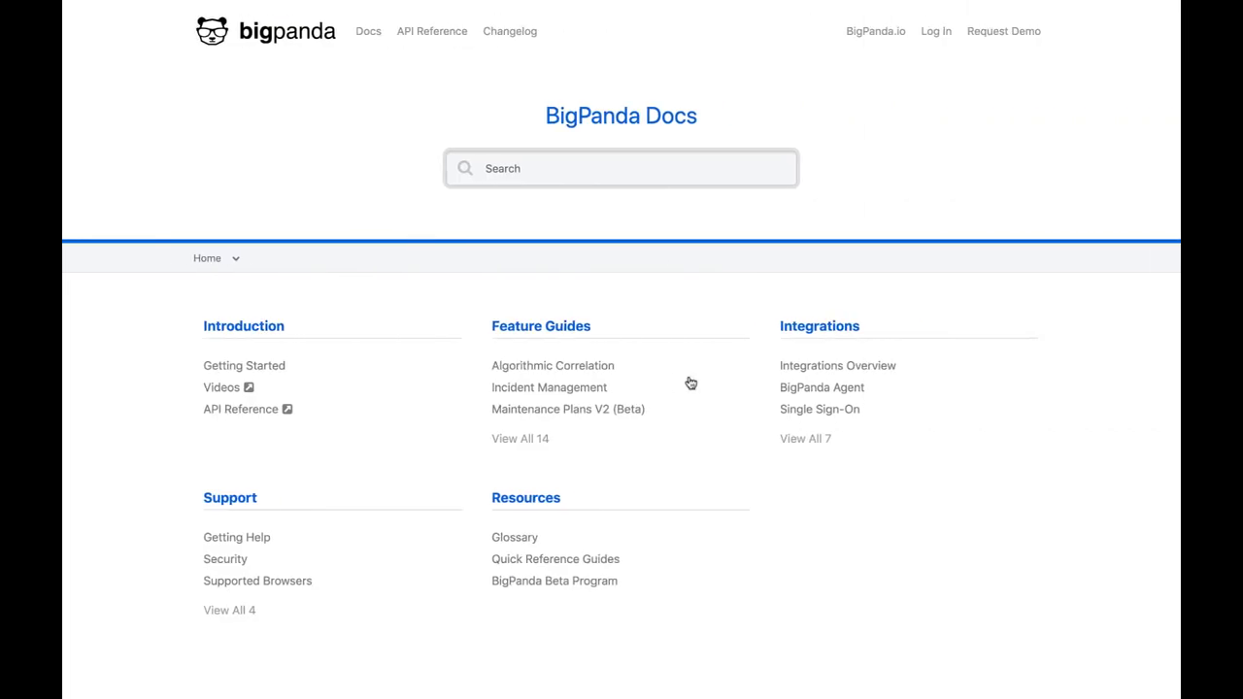
Step: Open the Monitoring page of the integrations section in the BigPanda documentation
left_click(368, 31)
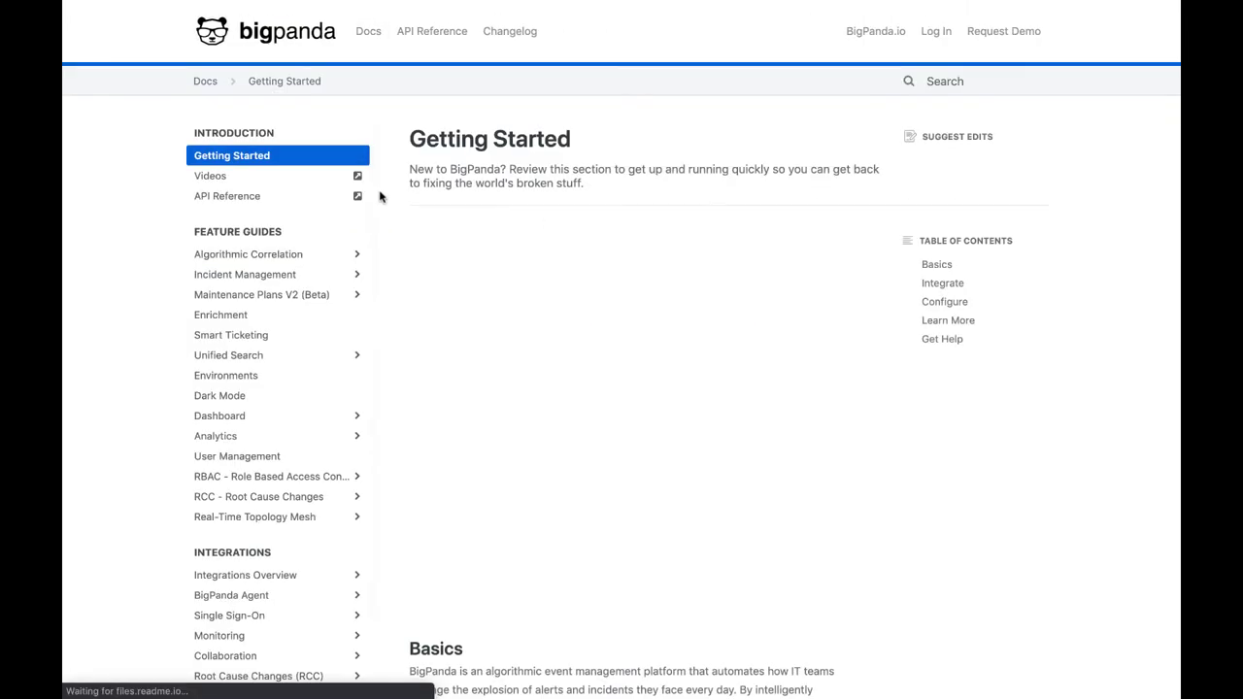
scroll(279, 473, "down", 3)
left_click(238, 492)
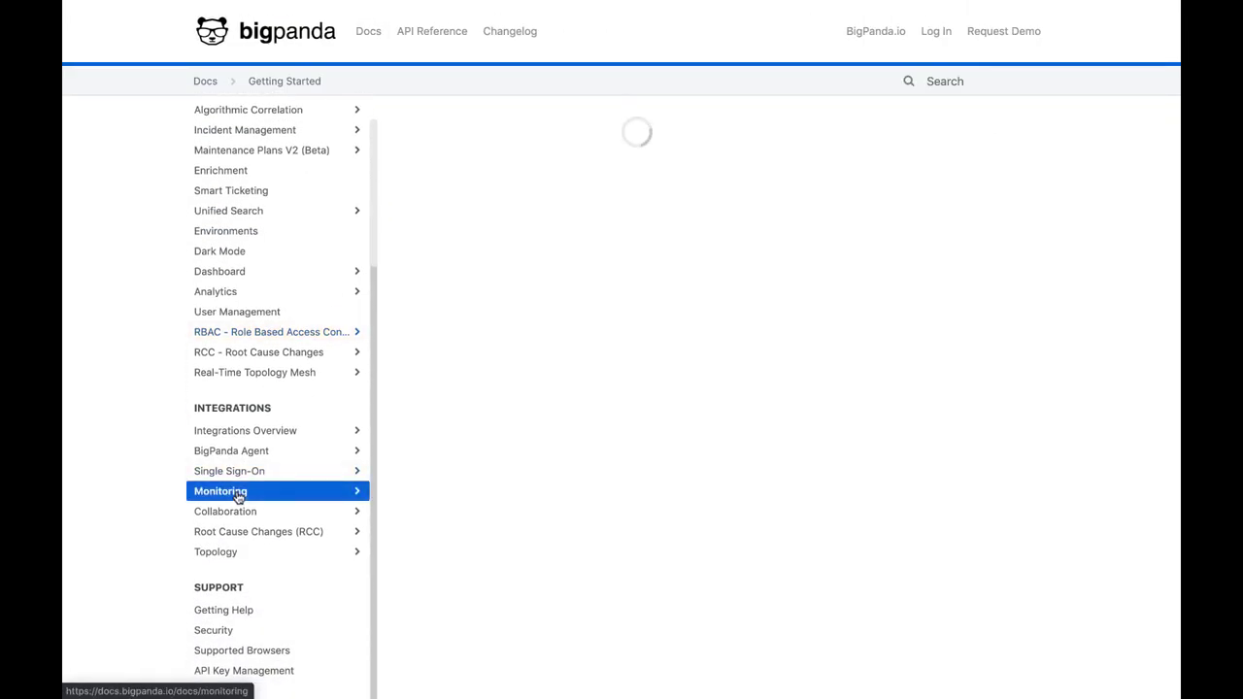
Step: Look through the documented monitoring integrations and read the setup instructions of the Logz.io integration
scroll(654, 502, "down", 6)
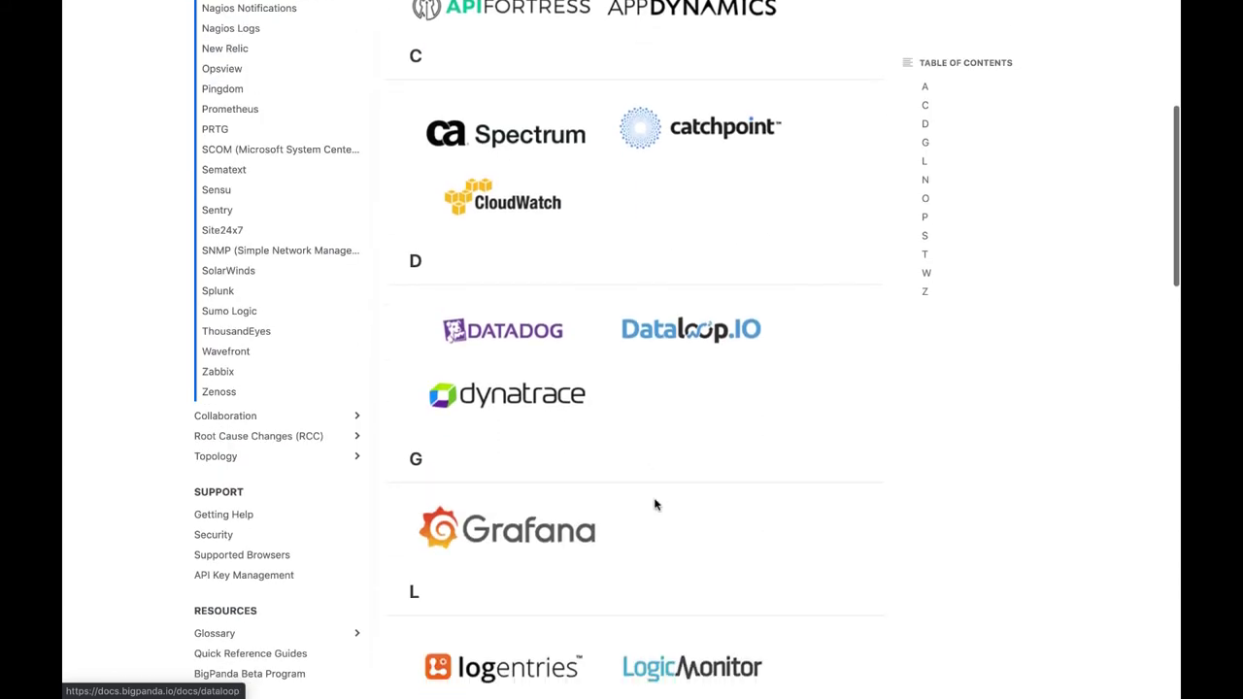
left_click(563, 529)
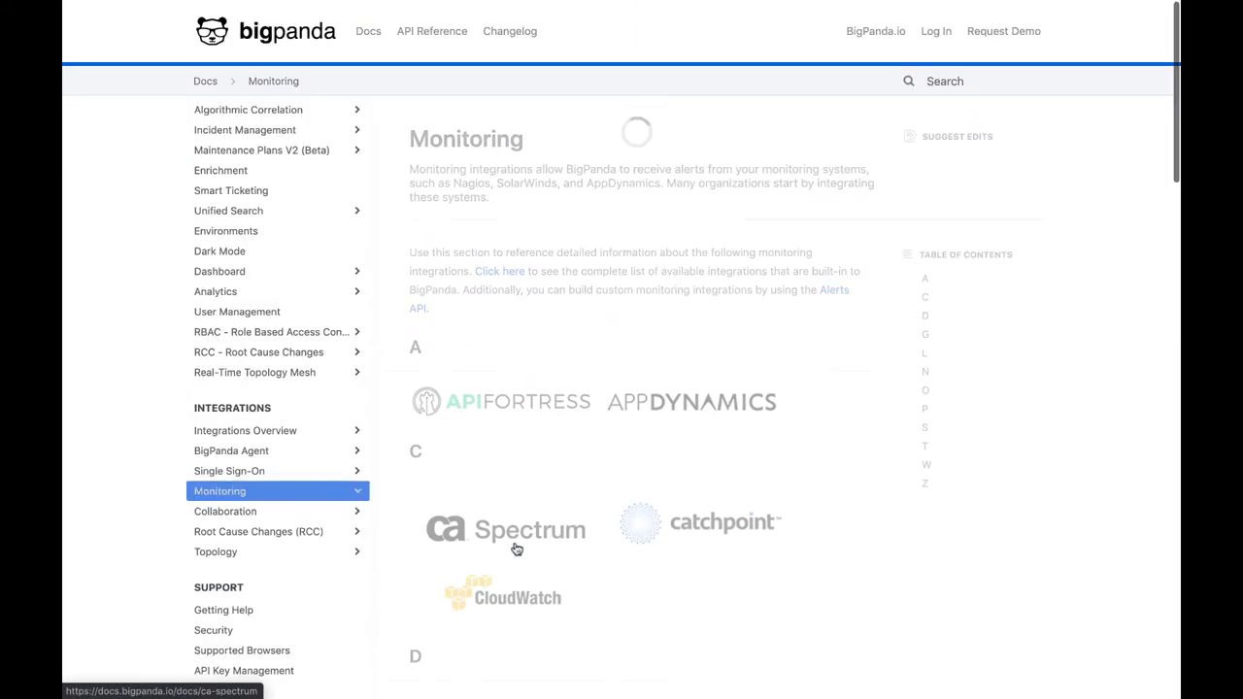
scroll(766, 535, "down", 10)
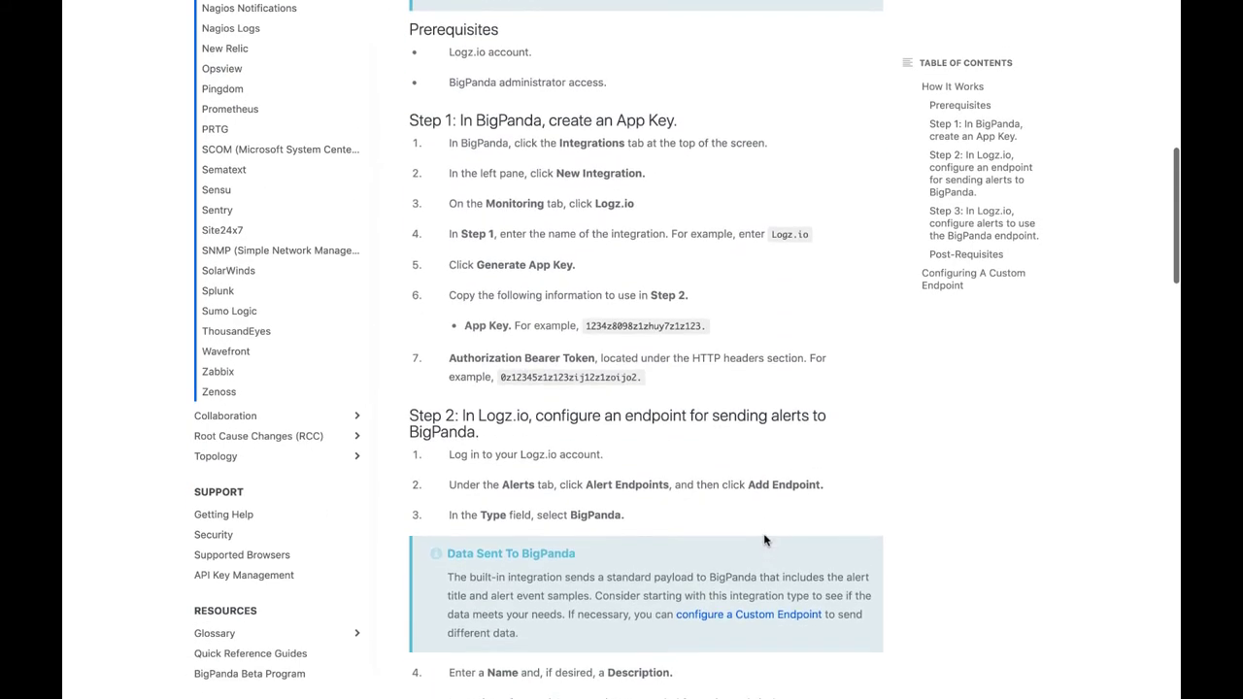
scroll(766, 541, "down", 10)
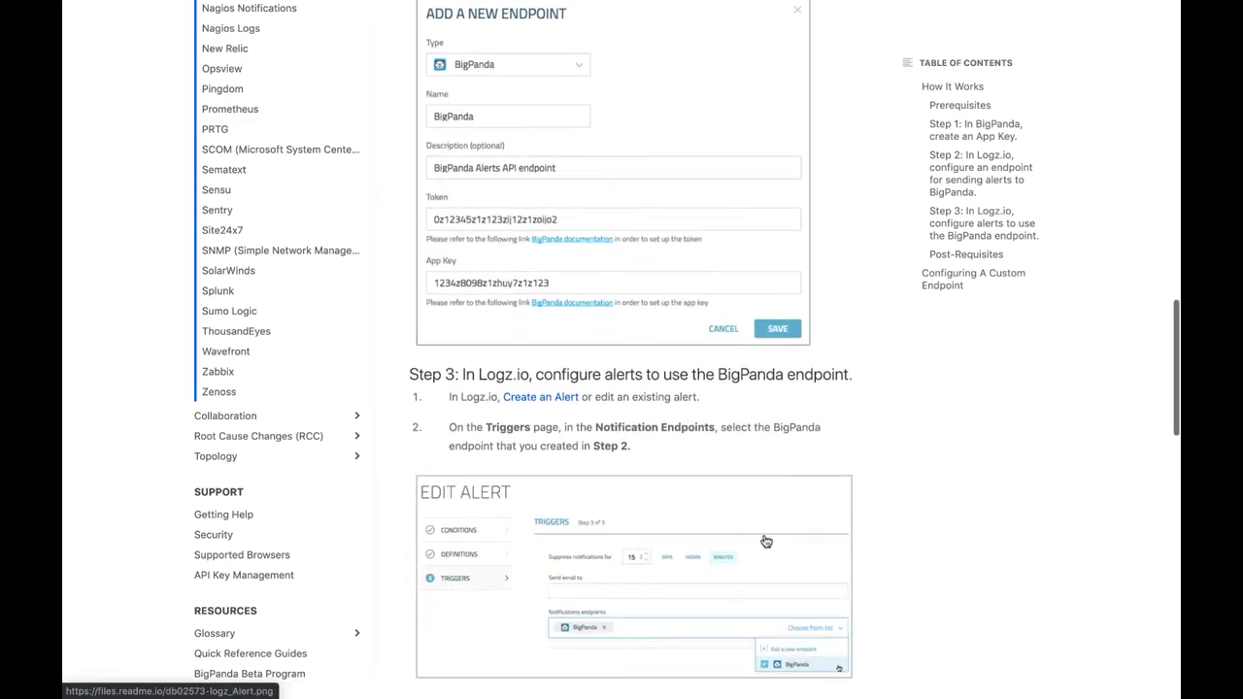
scroll(766, 541, "down", 5)
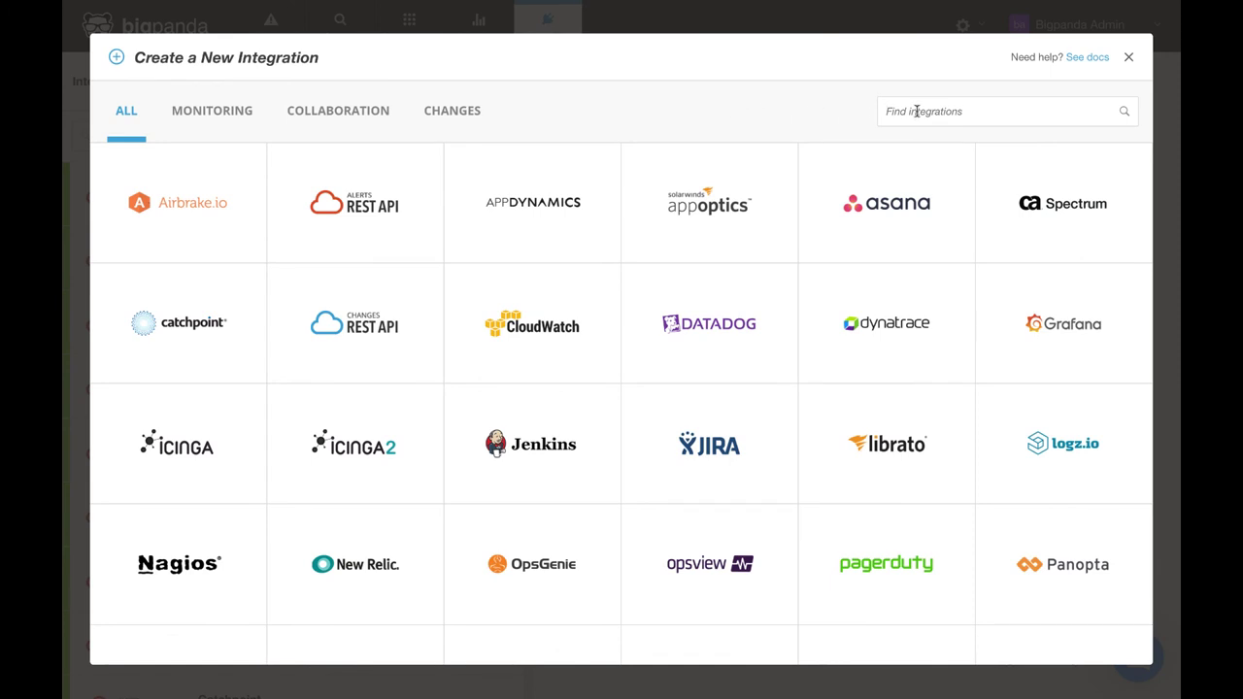
Step: Find Grafana among the new integrations, start its integration with the name Grafana_Dev and generate the app key
type("Grafana")
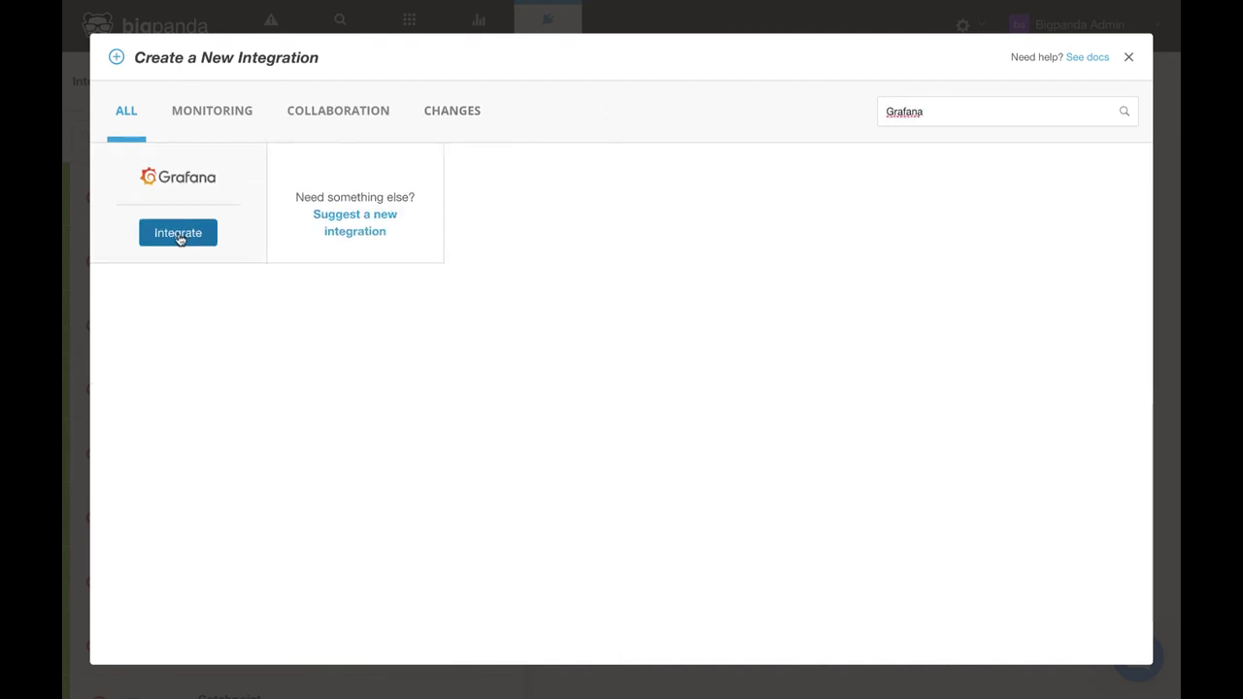
left_click(179, 235)
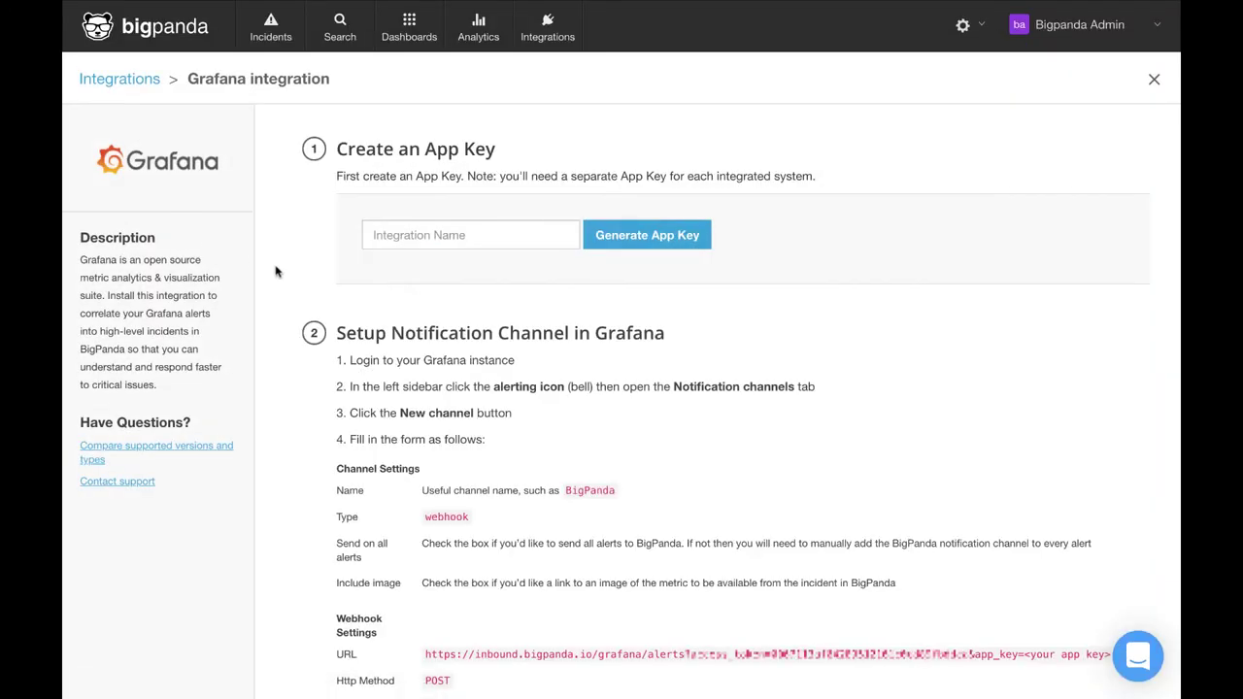
left_click(412, 236)
type("Graf")
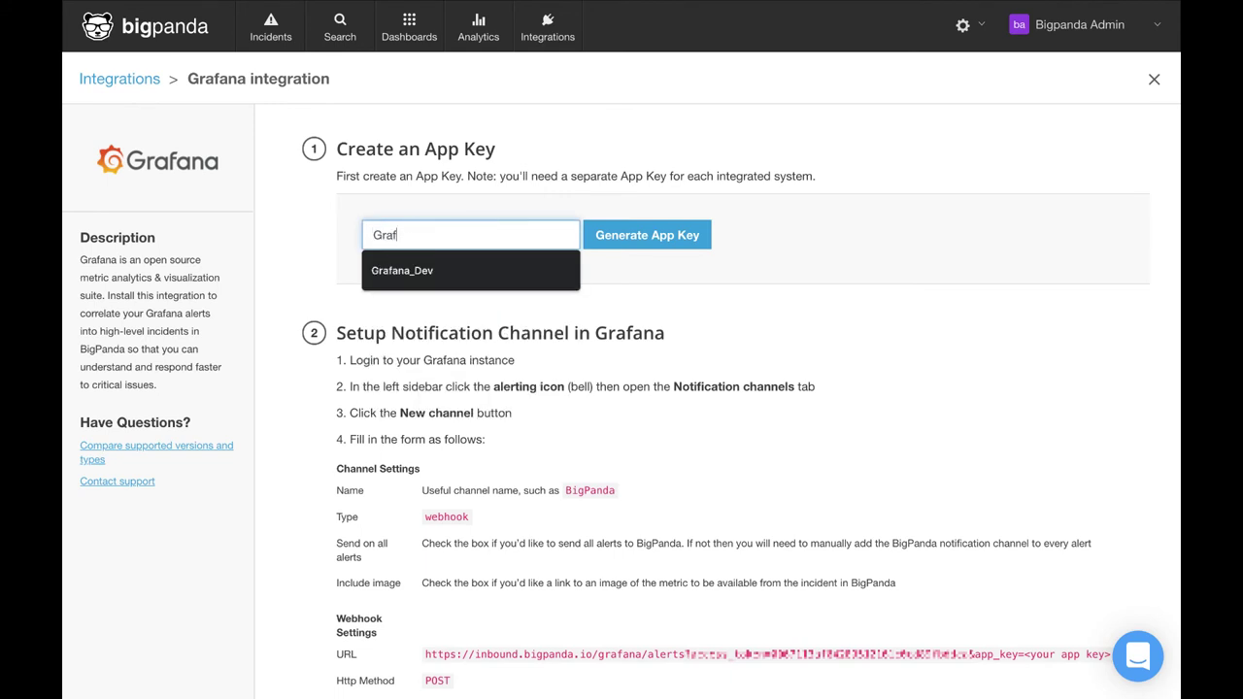
type("ana_Dev")
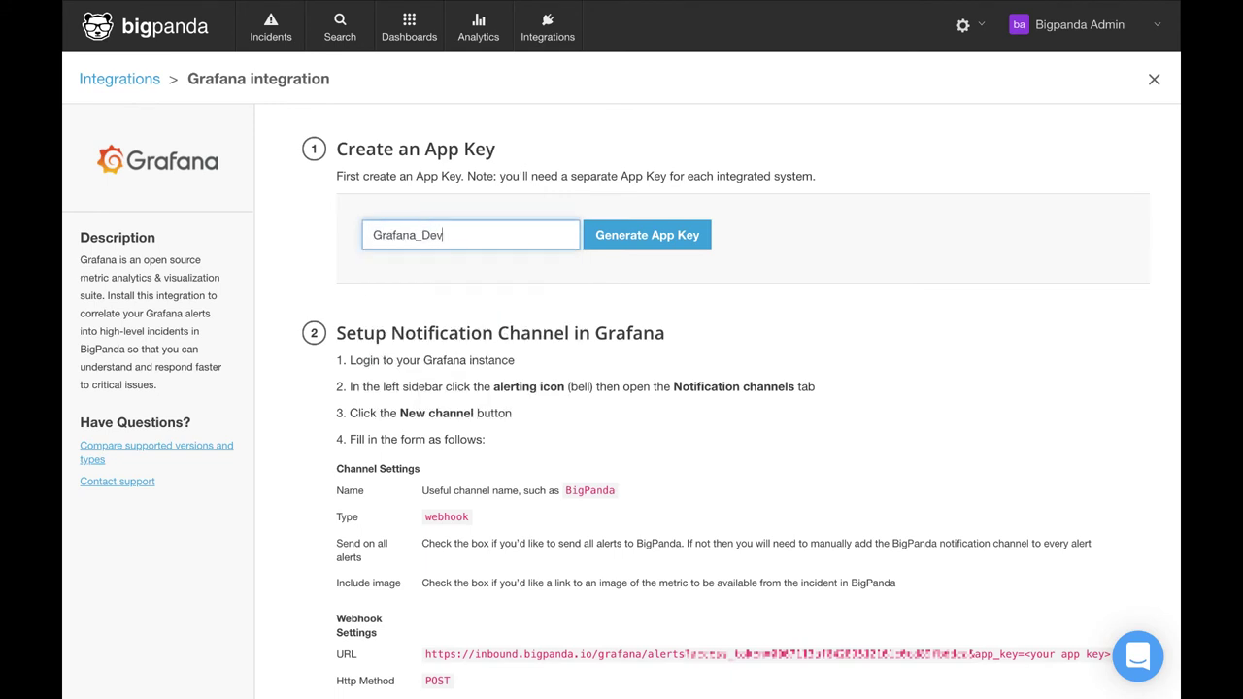
left_click(487, 217)
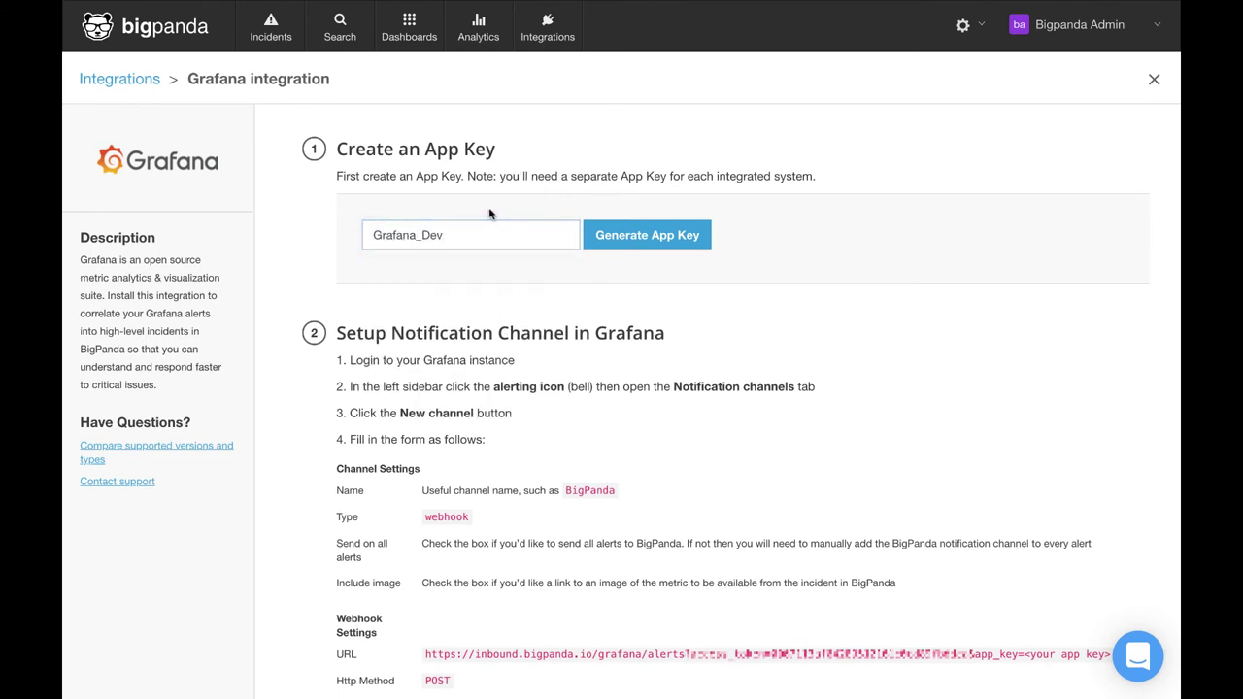
left_click(652, 238)
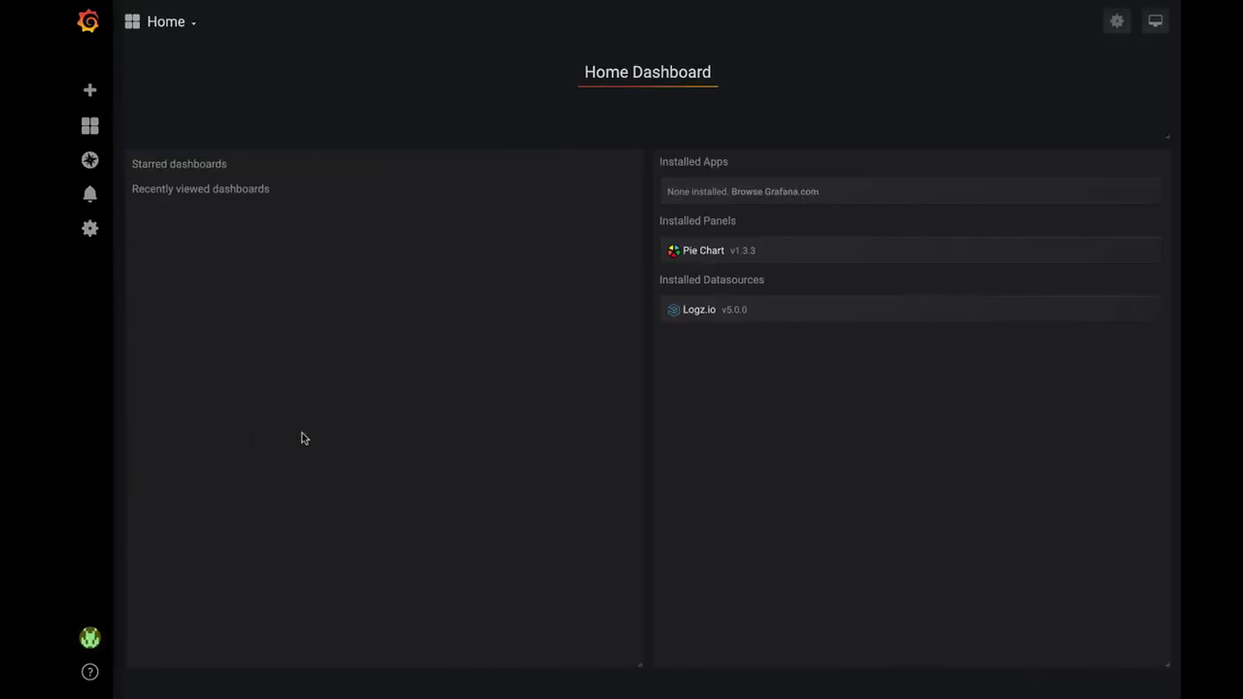
Step: Switch to Grafana and start a new notification channel in the alerting settings
mouse_move(88, 198)
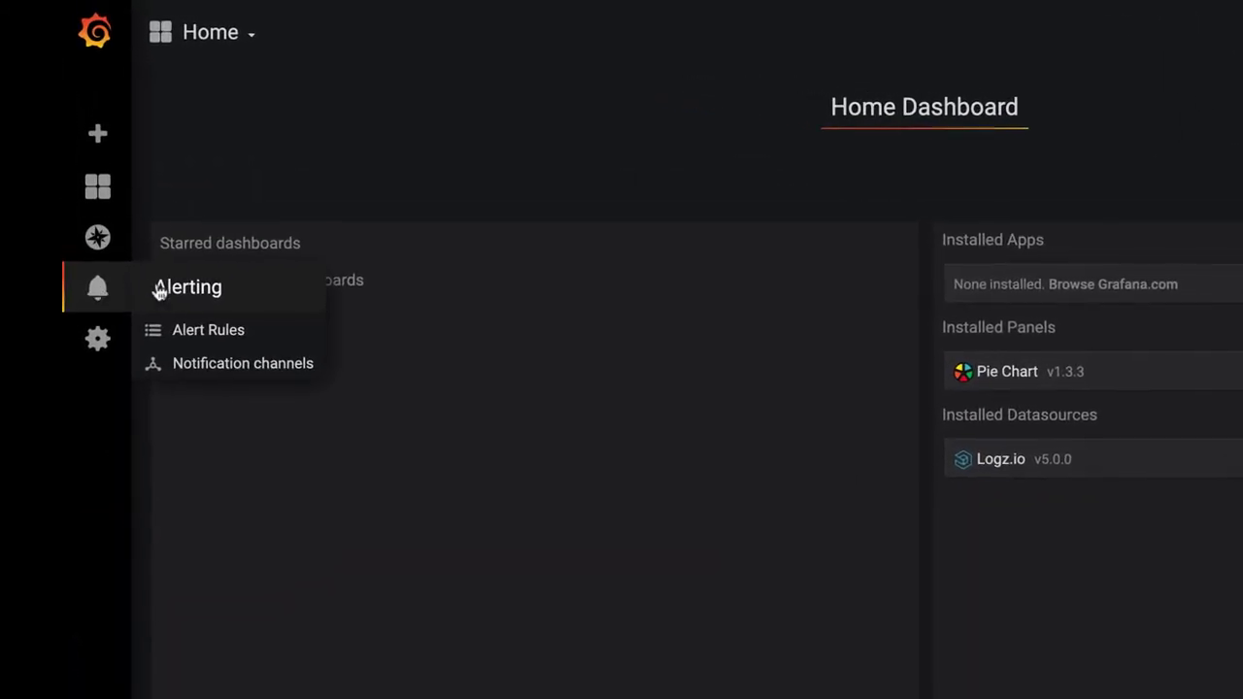
left_click(263, 408)
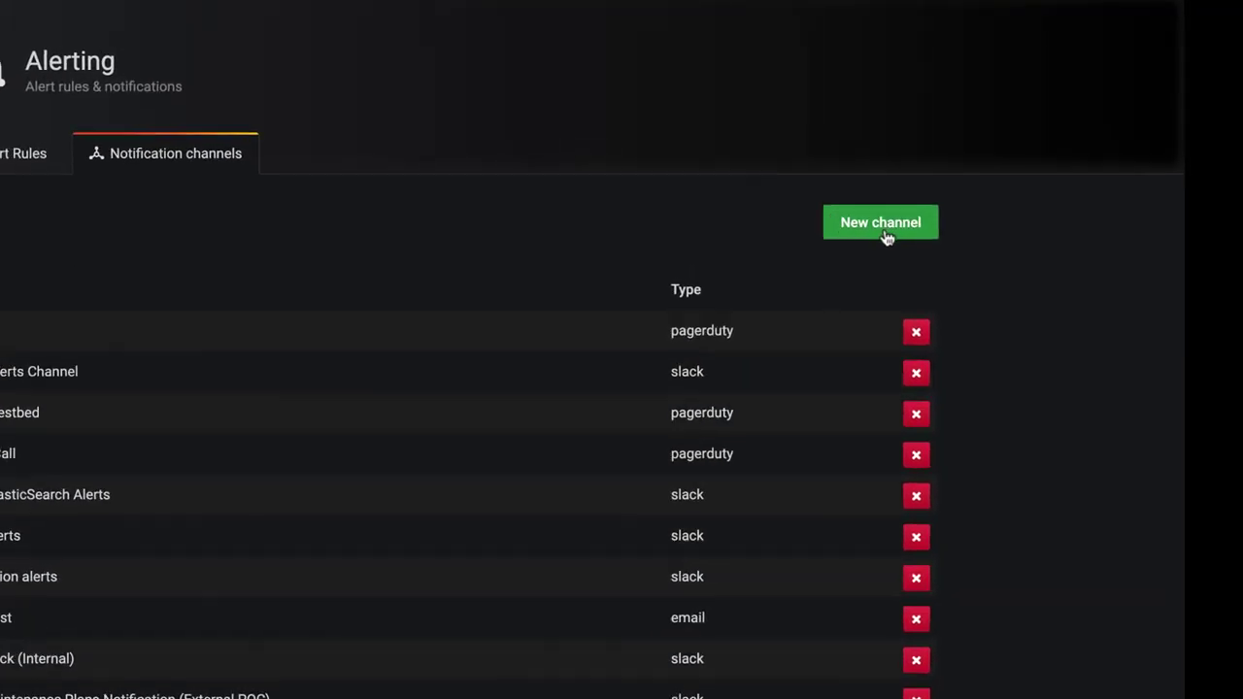
left_click(830, 277)
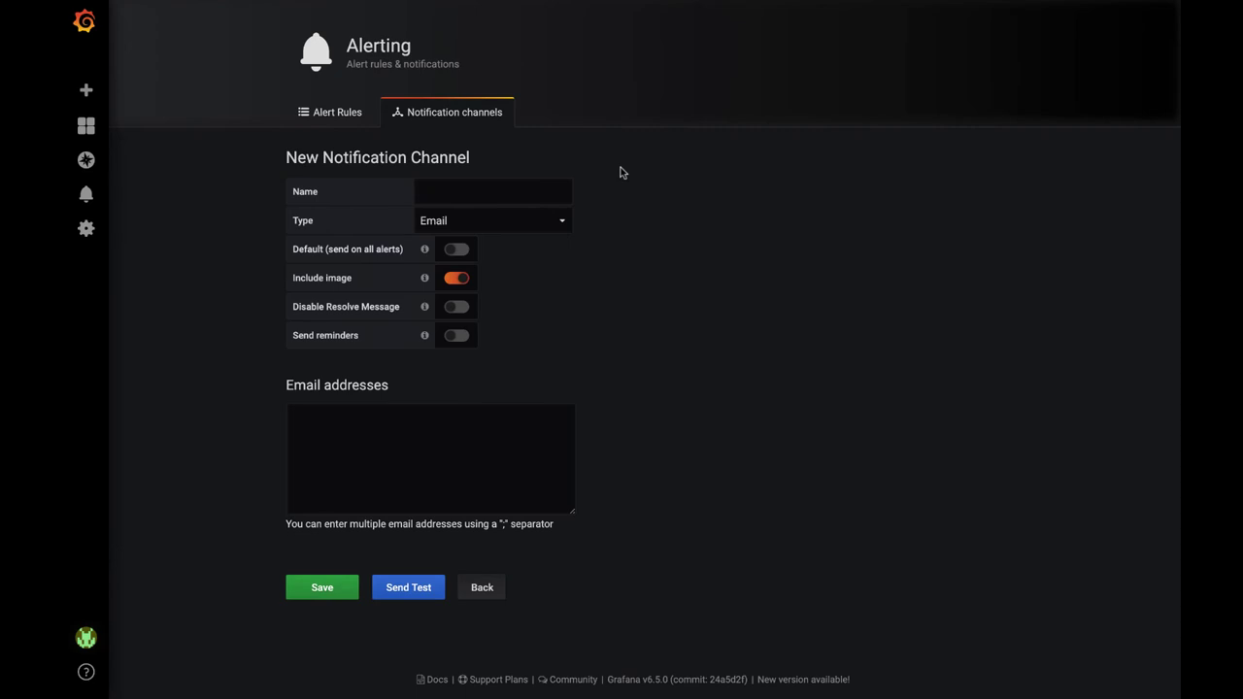
Step: Following the BigPanda instructions, make the channel a webhook named BigPanda and set it as default for all alerts
key("ctrl+Left")
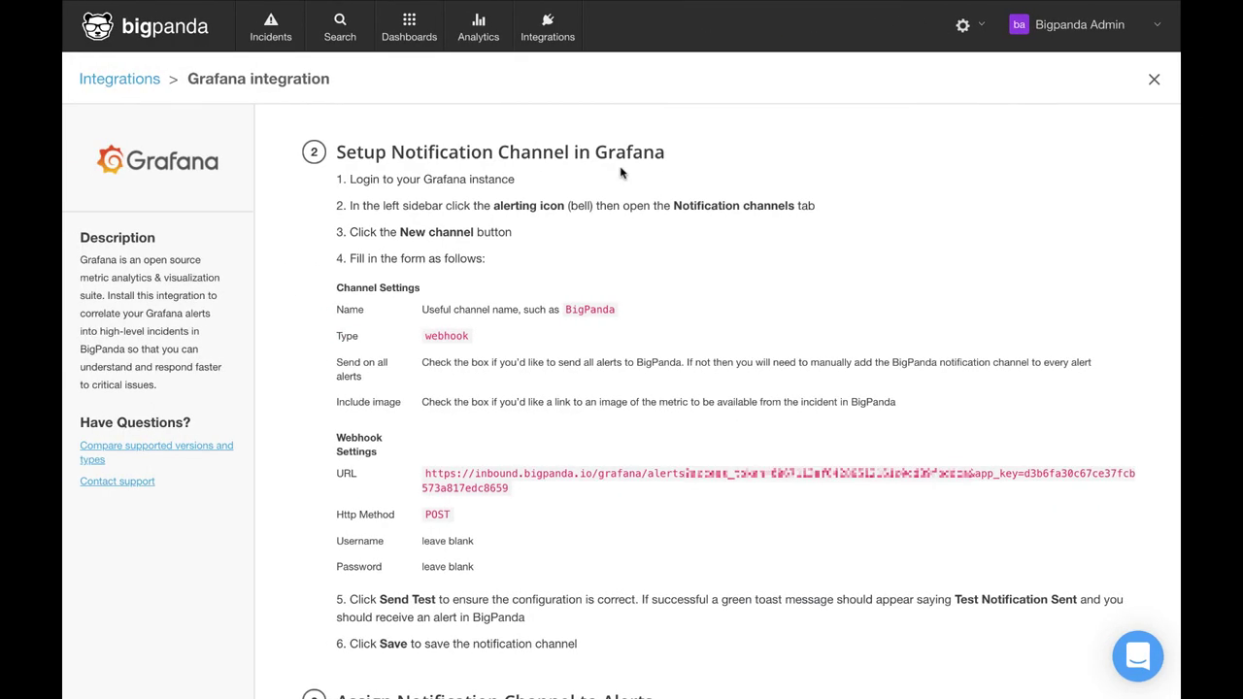
key("ctrl+Right")
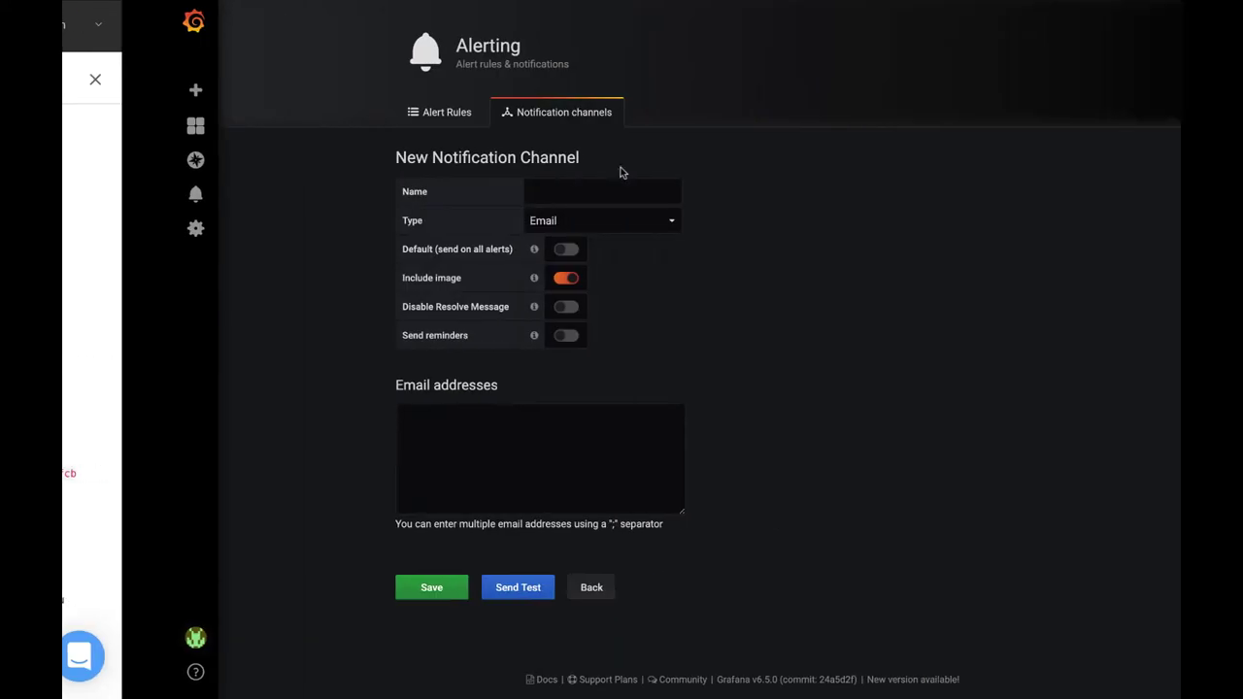
left_click(566, 224)
left_click(492, 59)
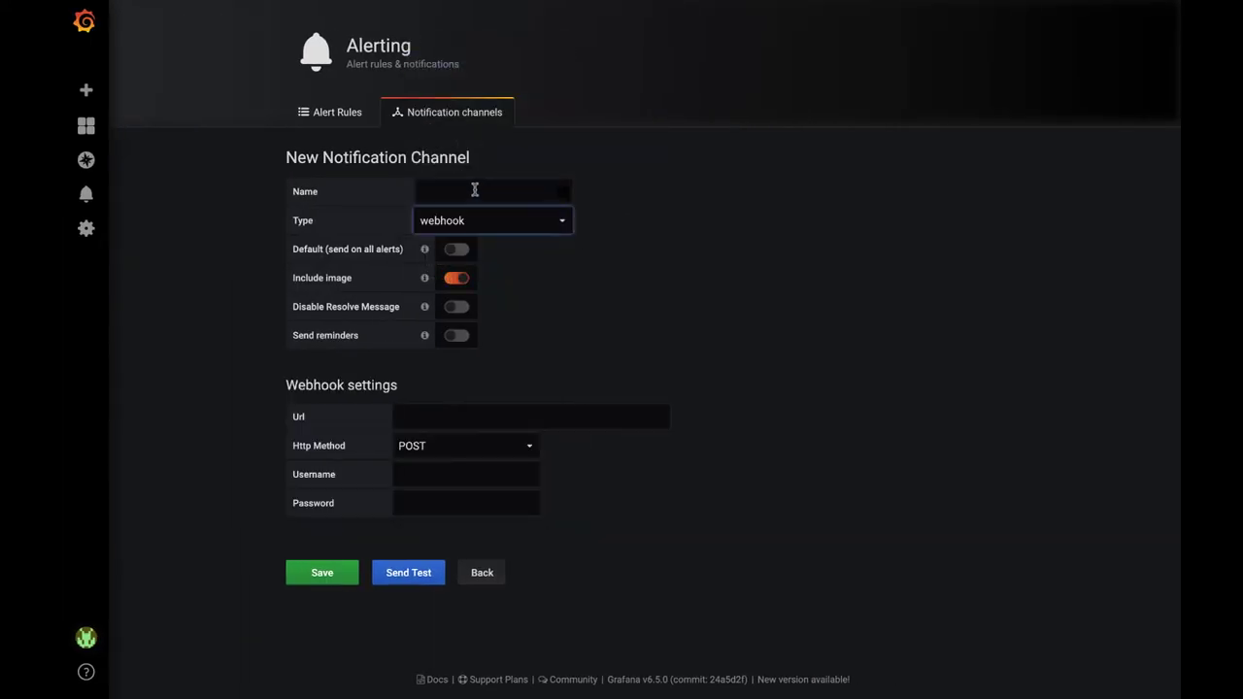
left_click(486, 191)
type("BigPanda")
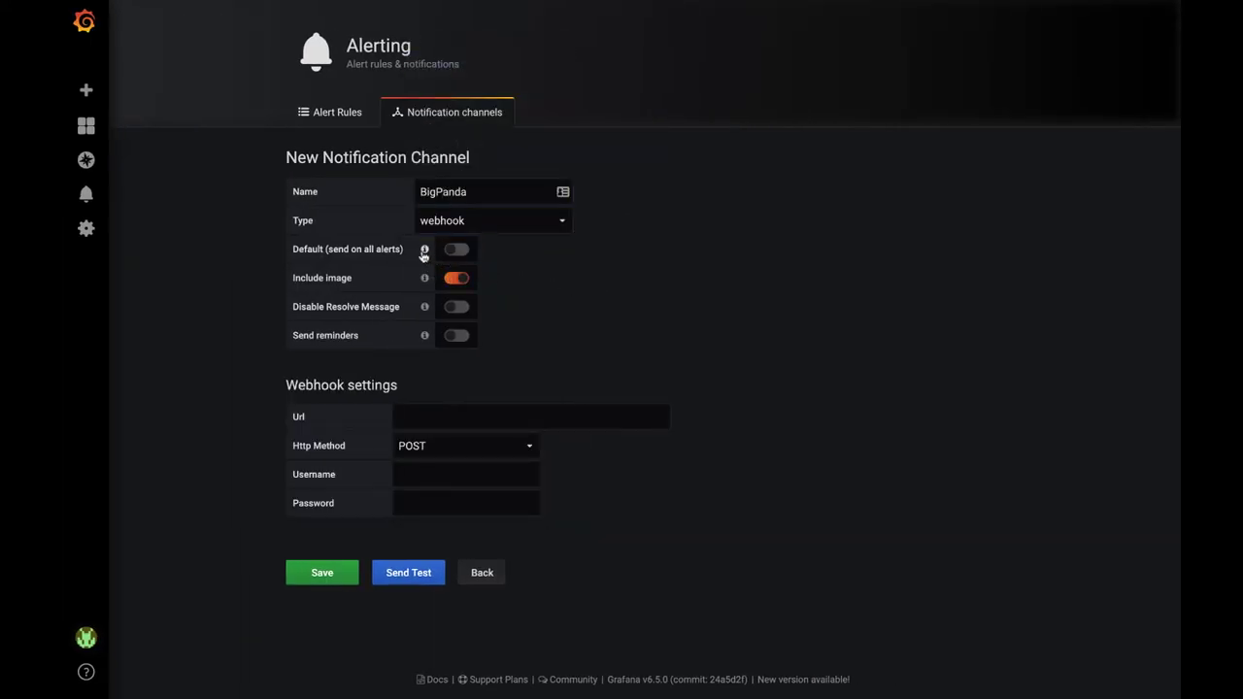
mouse_move(424, 250)
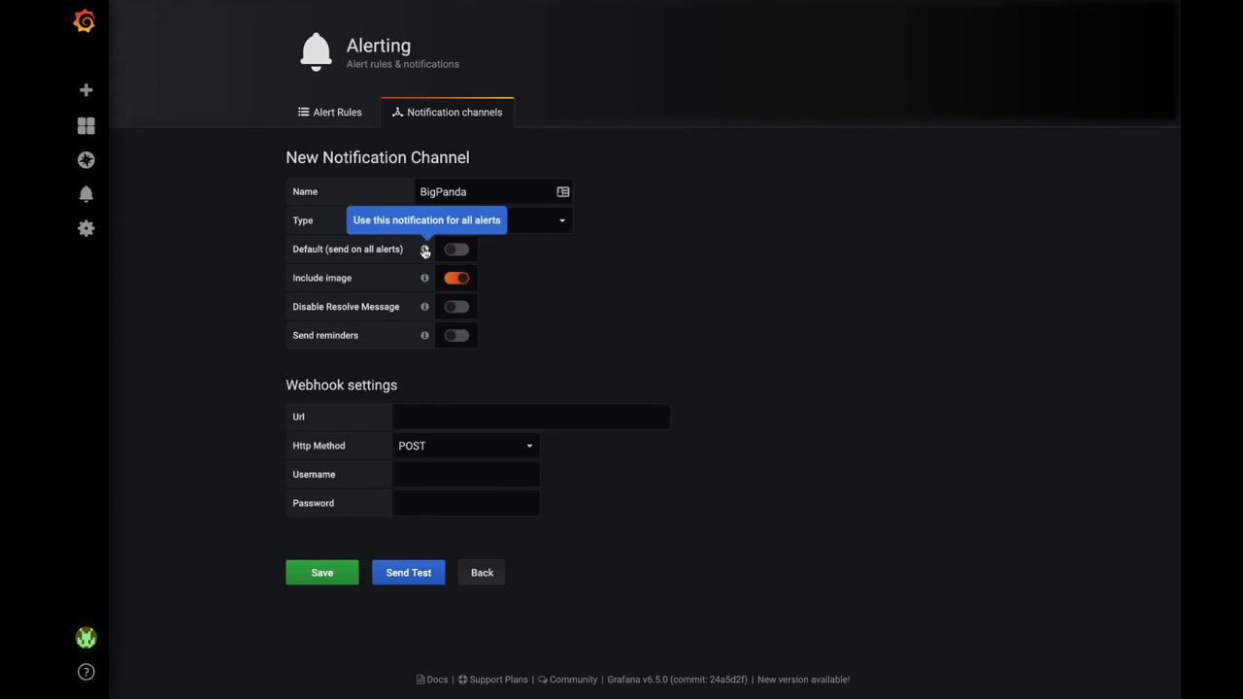
left_click(455, 250)
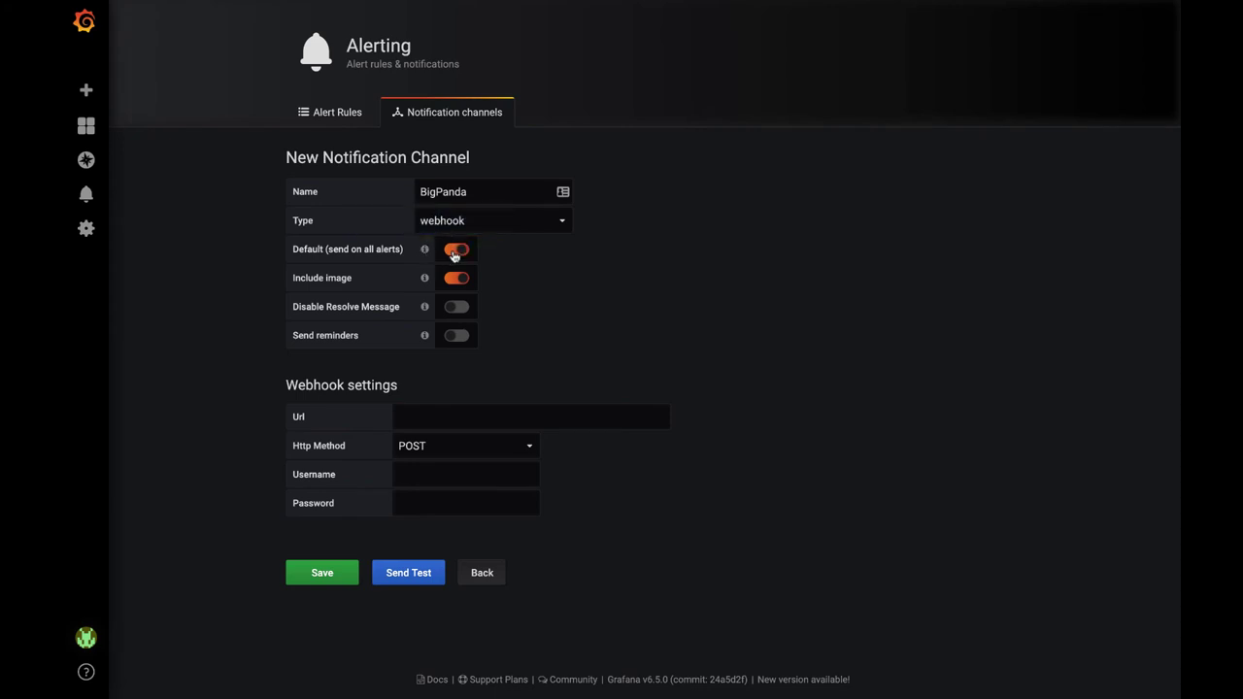
Step: Copy the webhook URL containing the access token and app key from the BigPanda instructions into the channel's Url field
key("ctrl+Left")
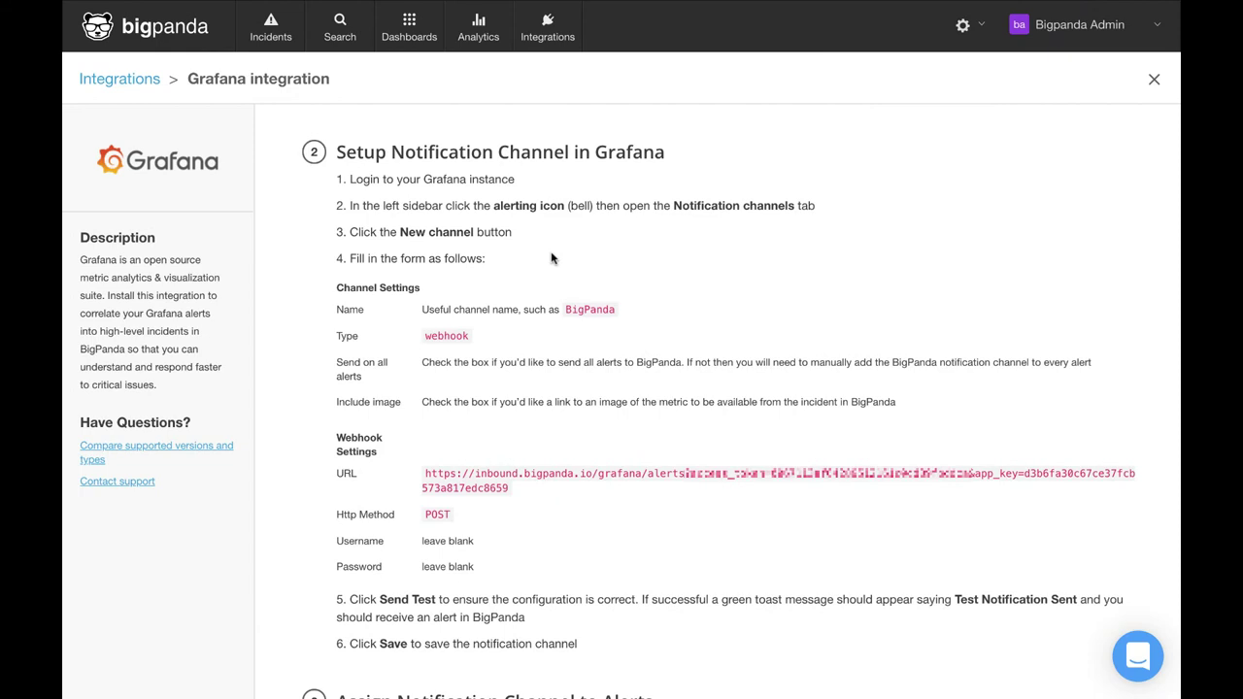
left_click_drag(425, 472, 509, 488)
key("ctrl+Right")
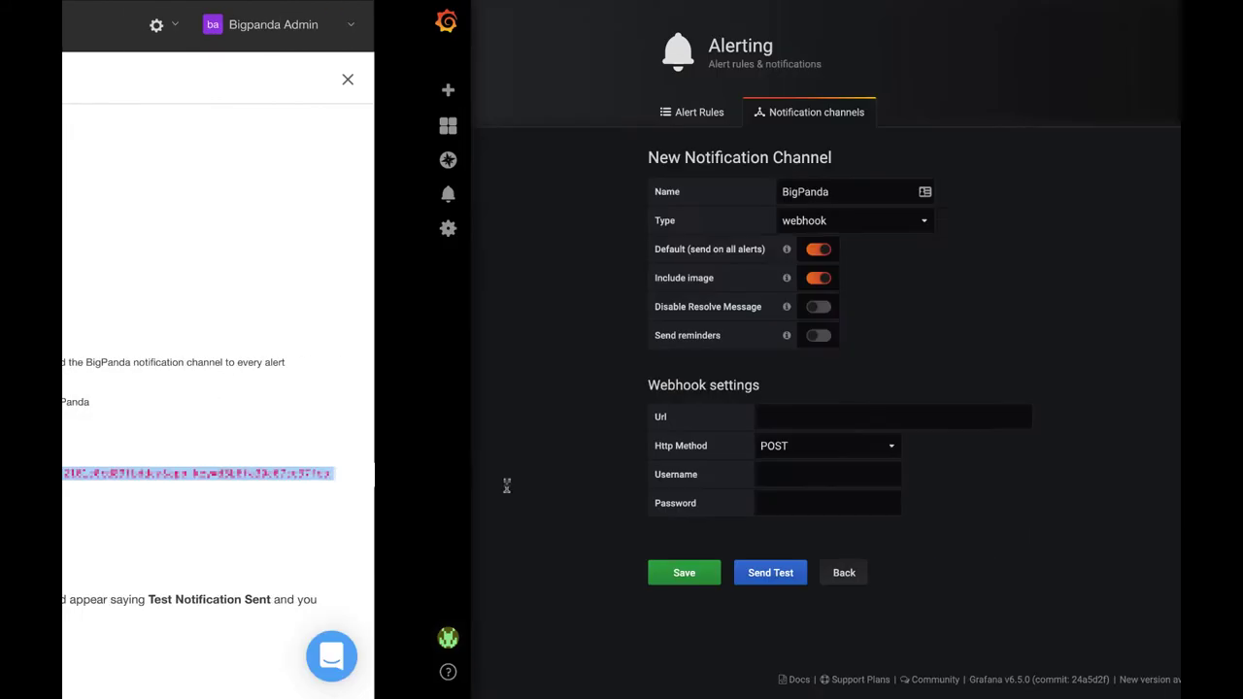
left_click(445, 413)
key("ctrl+v")
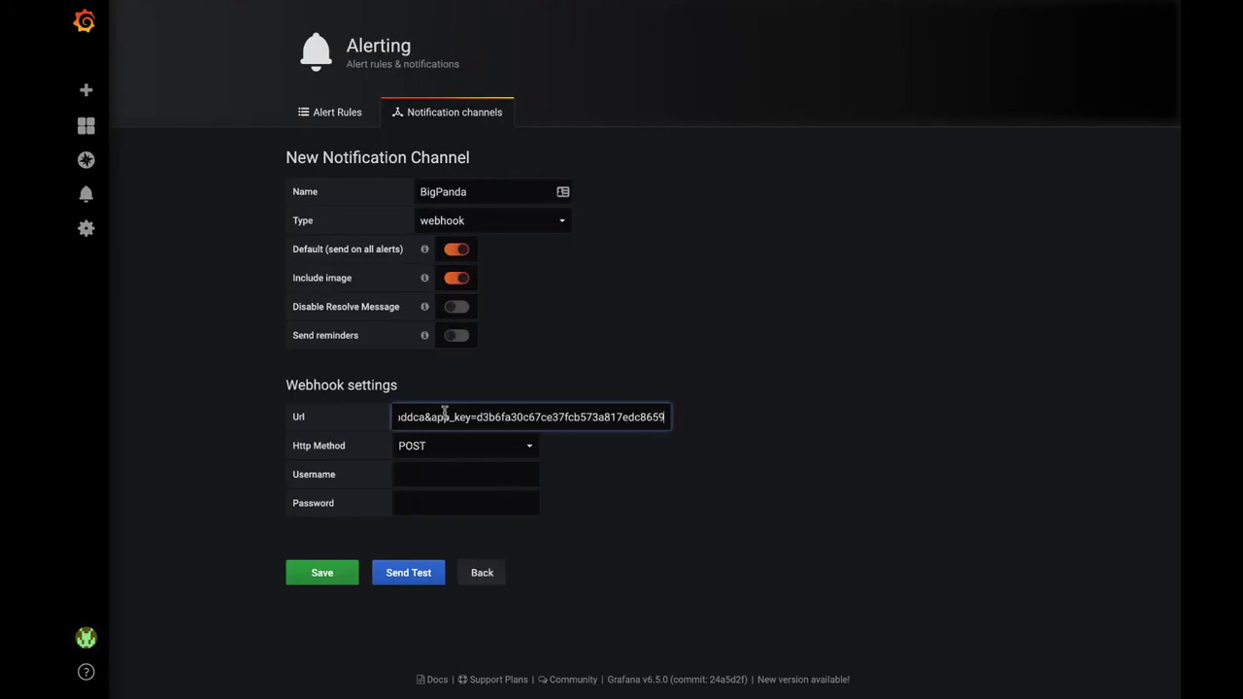
Step: Send a test notification from the BigPanda channel and save the channel
left_click(409, 577)
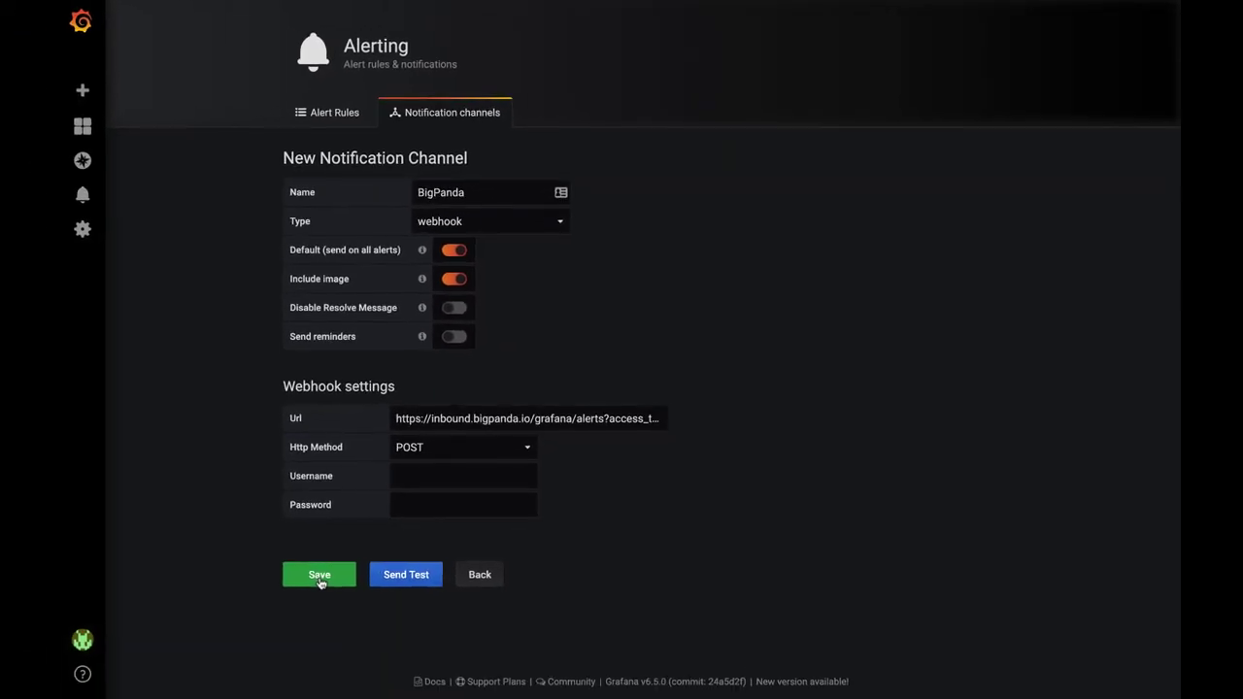
left_click(319, 575)
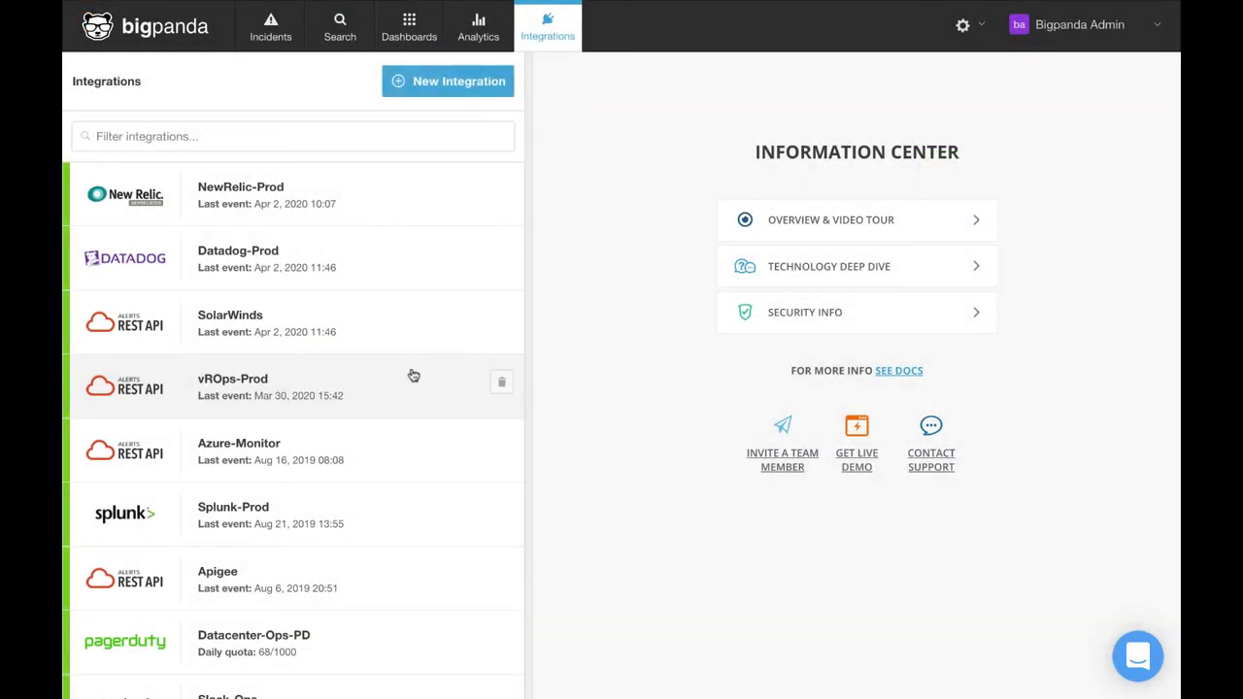
Step: Switch to BigPanda and view the details of the Grafana_Dev integration
scroll(381, 404, "down", 2)
scroll(381, 404, "down", 3)
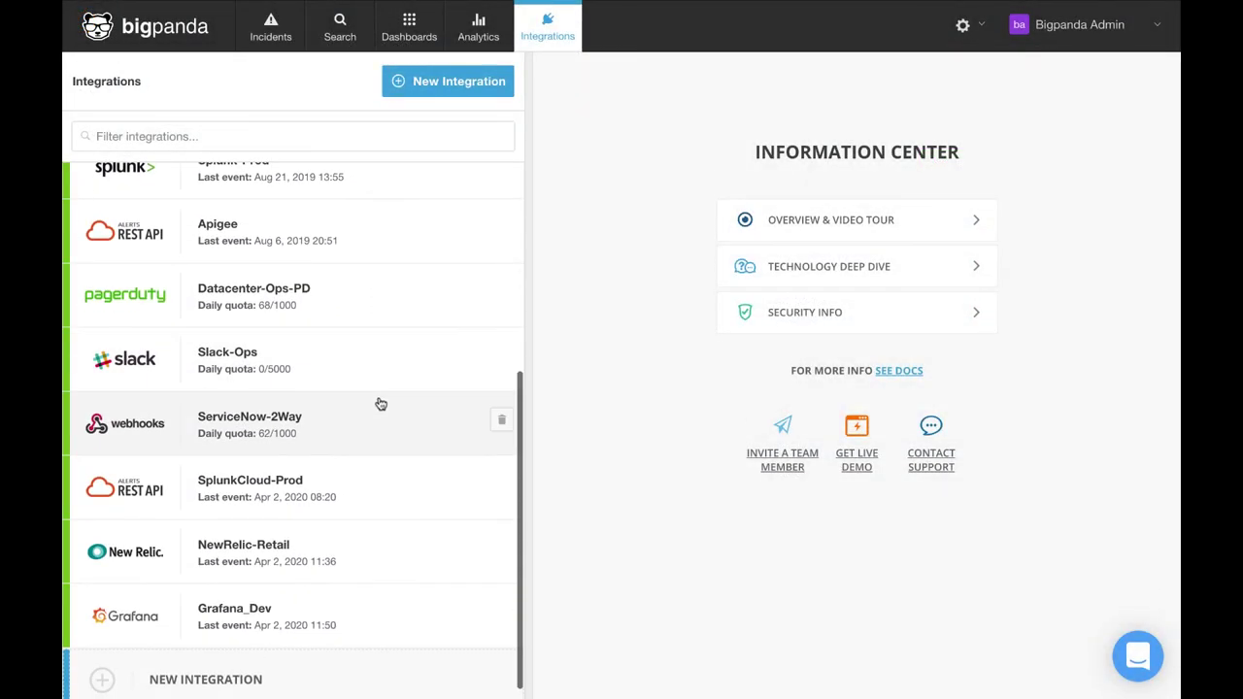
left_click(259, 609)
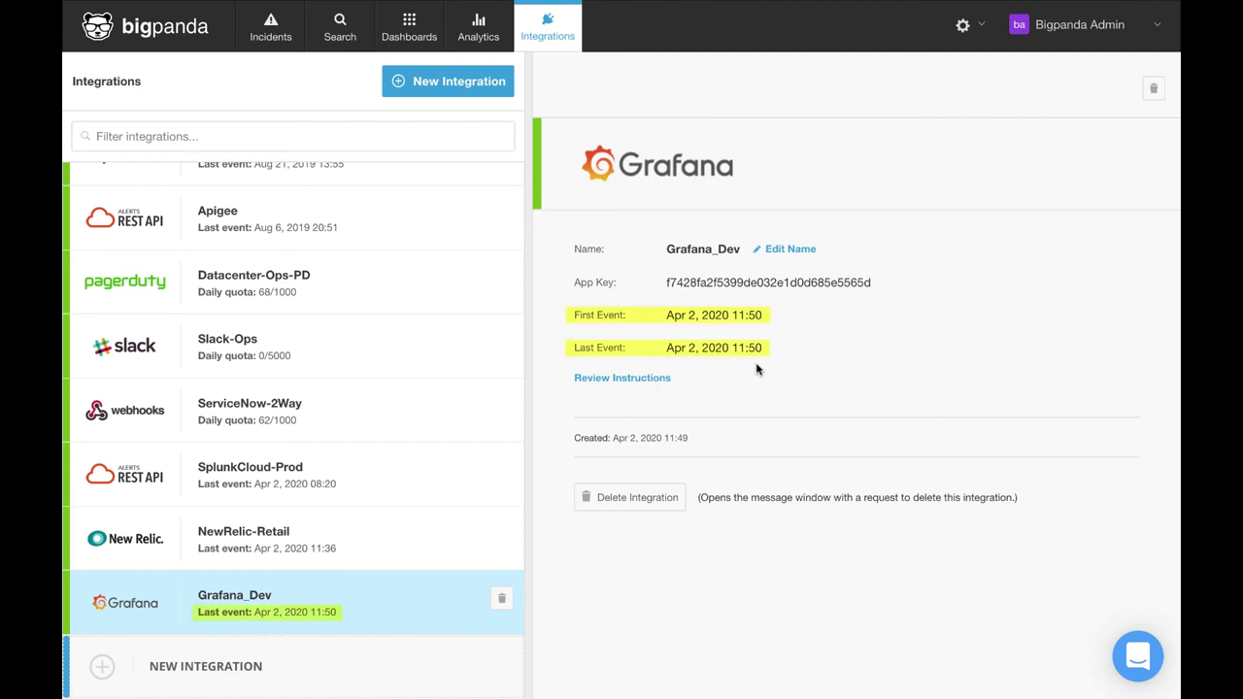
Step: Inspect the alert details of the Grafana_Dev incidents "Test notification" (High value) and "High invocations or errors for int-grafana-prod-alertProcessor"
left_click(275, 37)
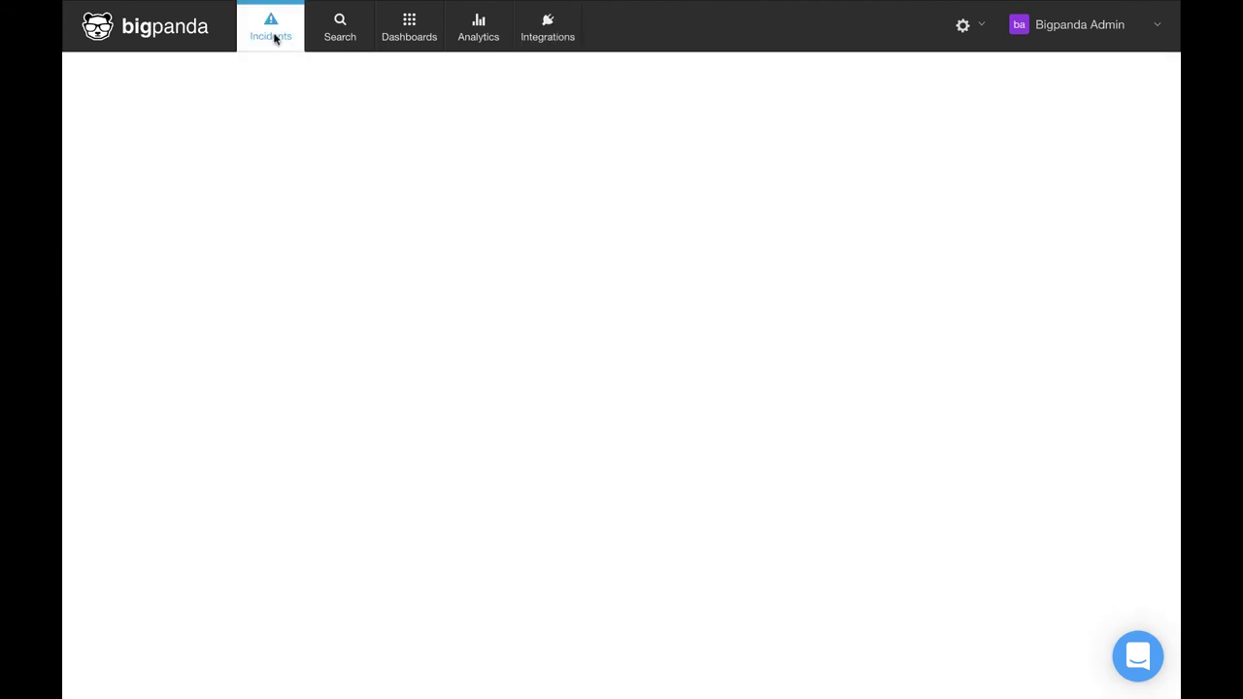
left_click(394, 215)
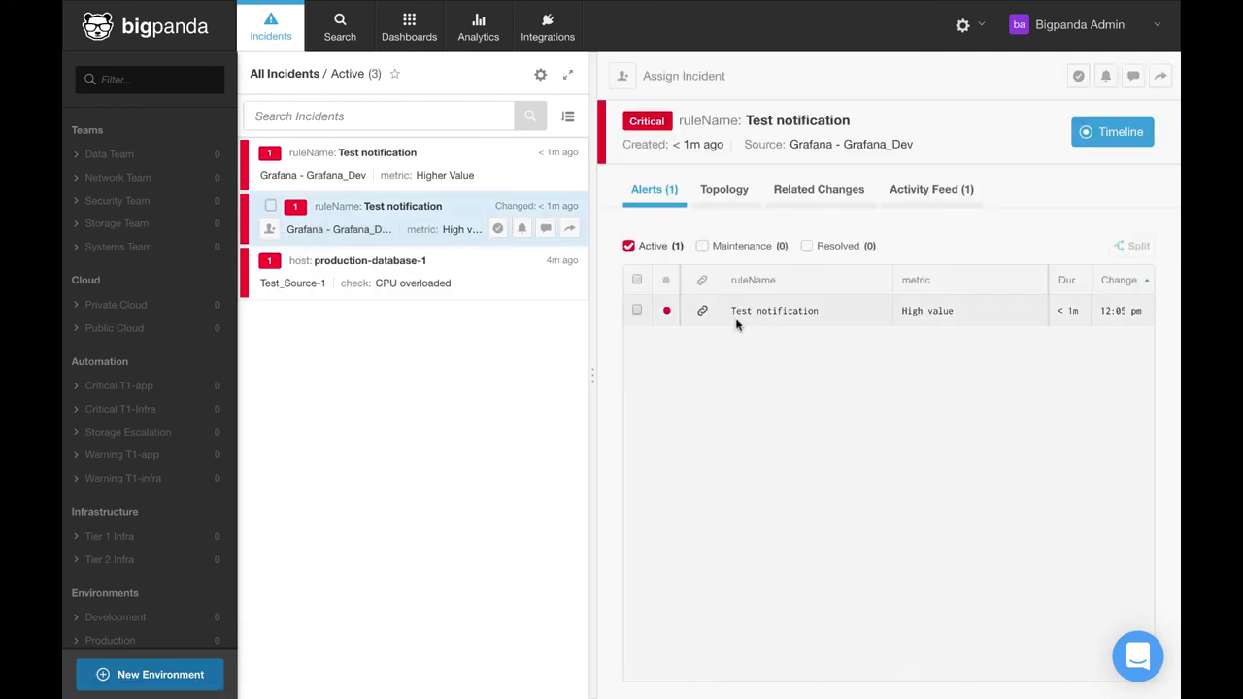
left_click(737, 313)
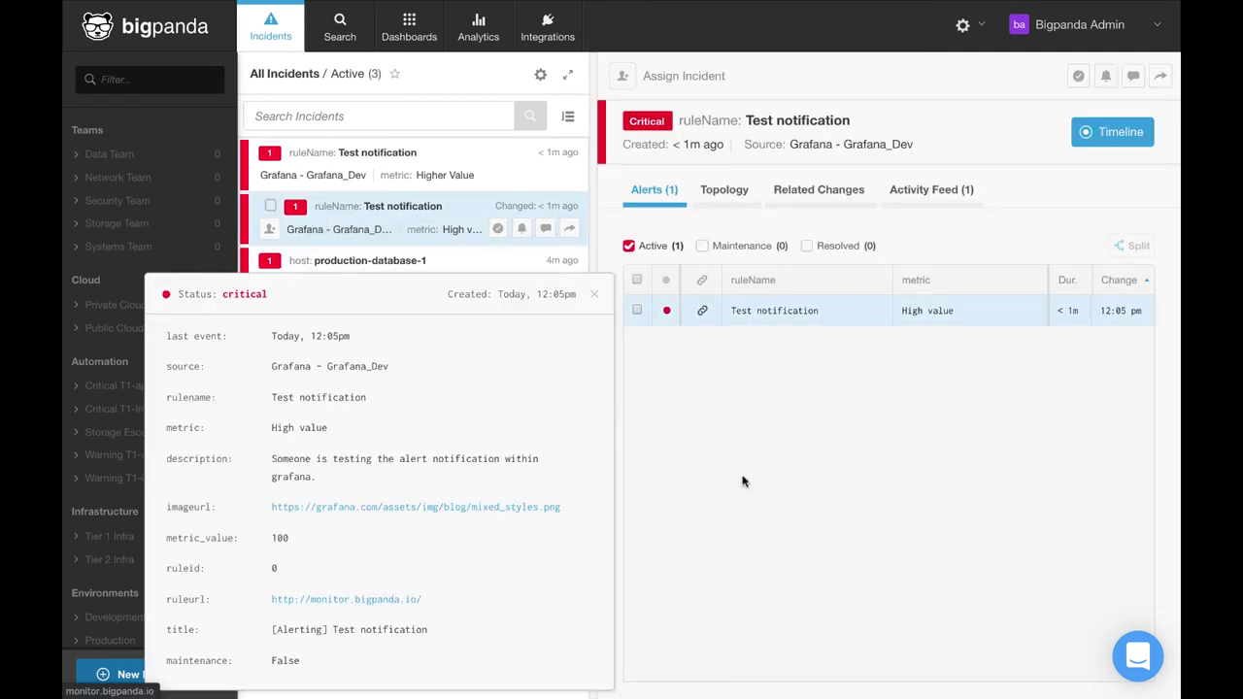
left_click(705, 310)
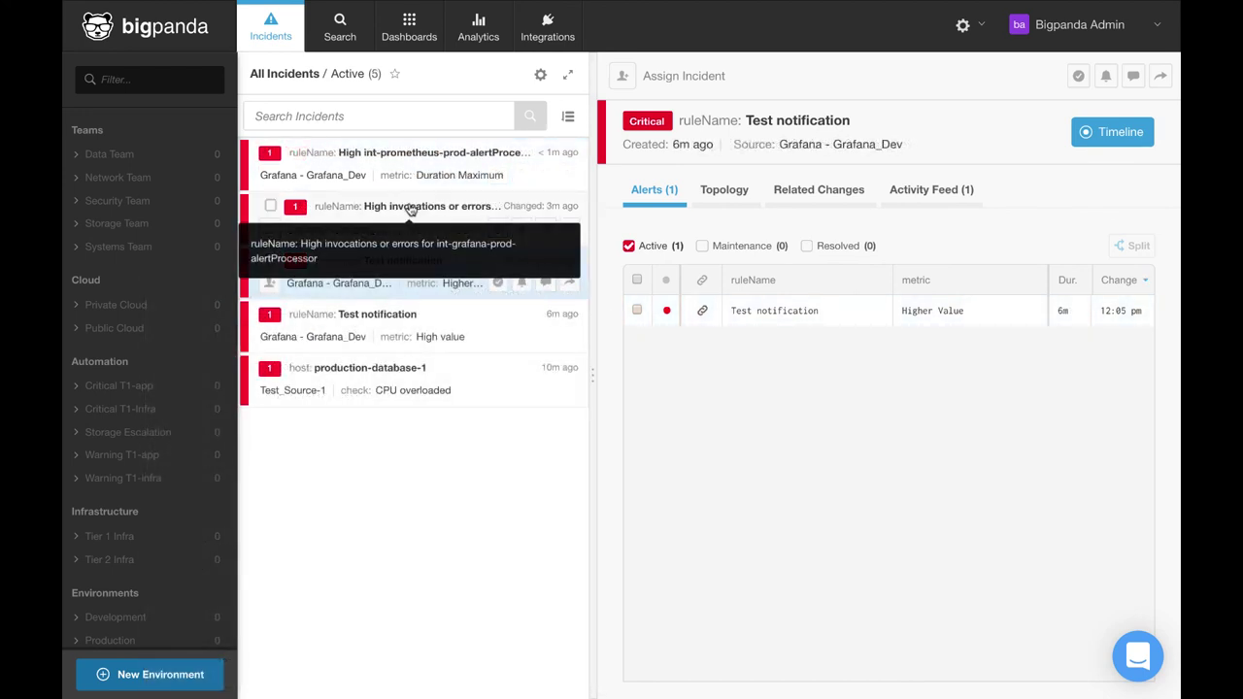
left_click(412, 209)
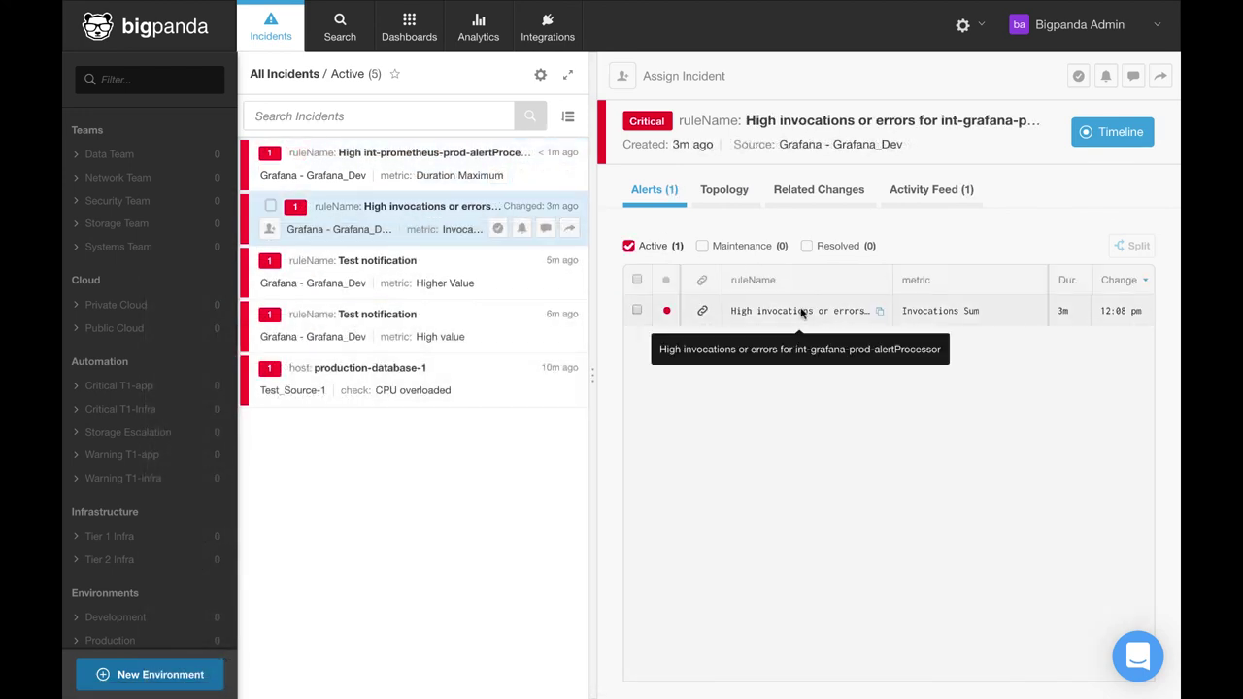
left_click(802, 311)
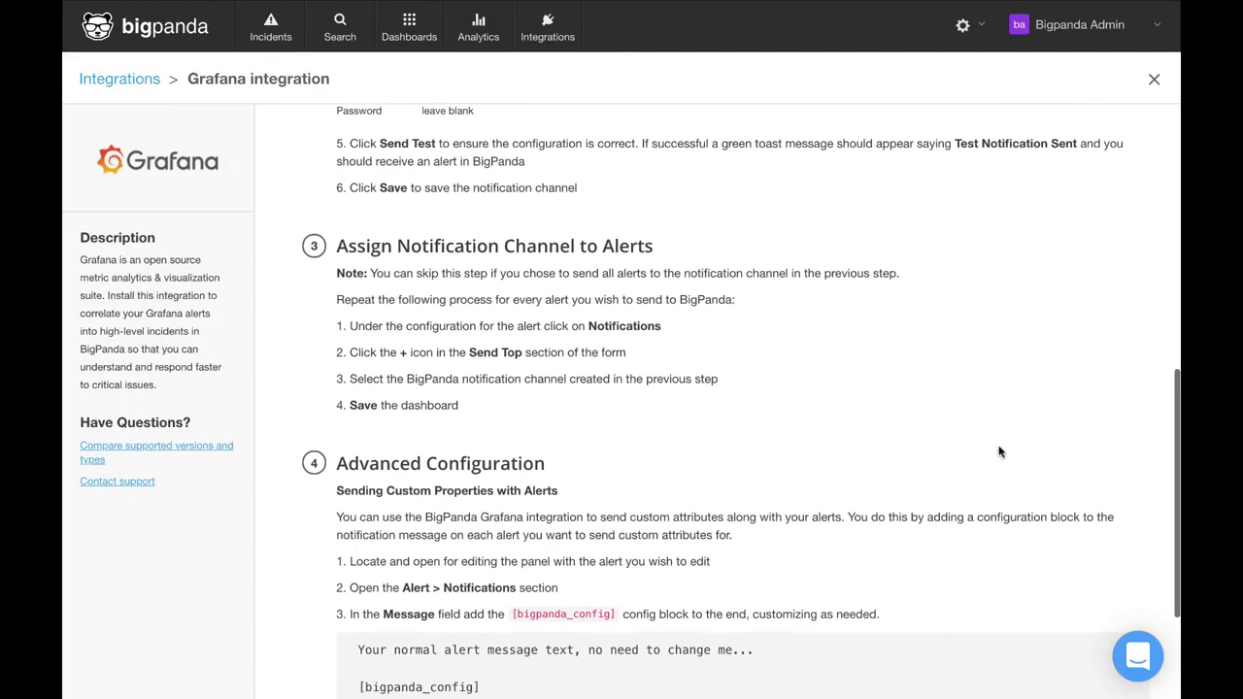
Step: Examine the sample [bigpanda_config] block in the Grafana integration's Advanced Configuration section and open the support chat
scroll(1000, 451, "down", 3)
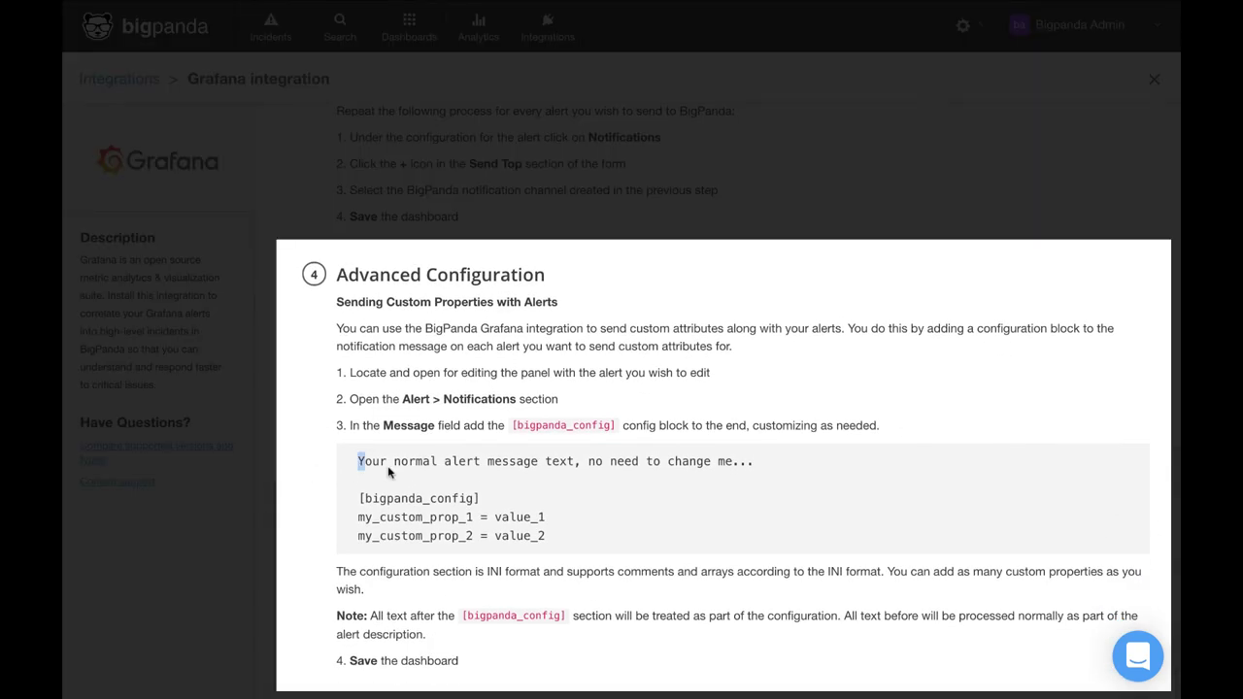
left_click_drag(356, 462, 558, 549)
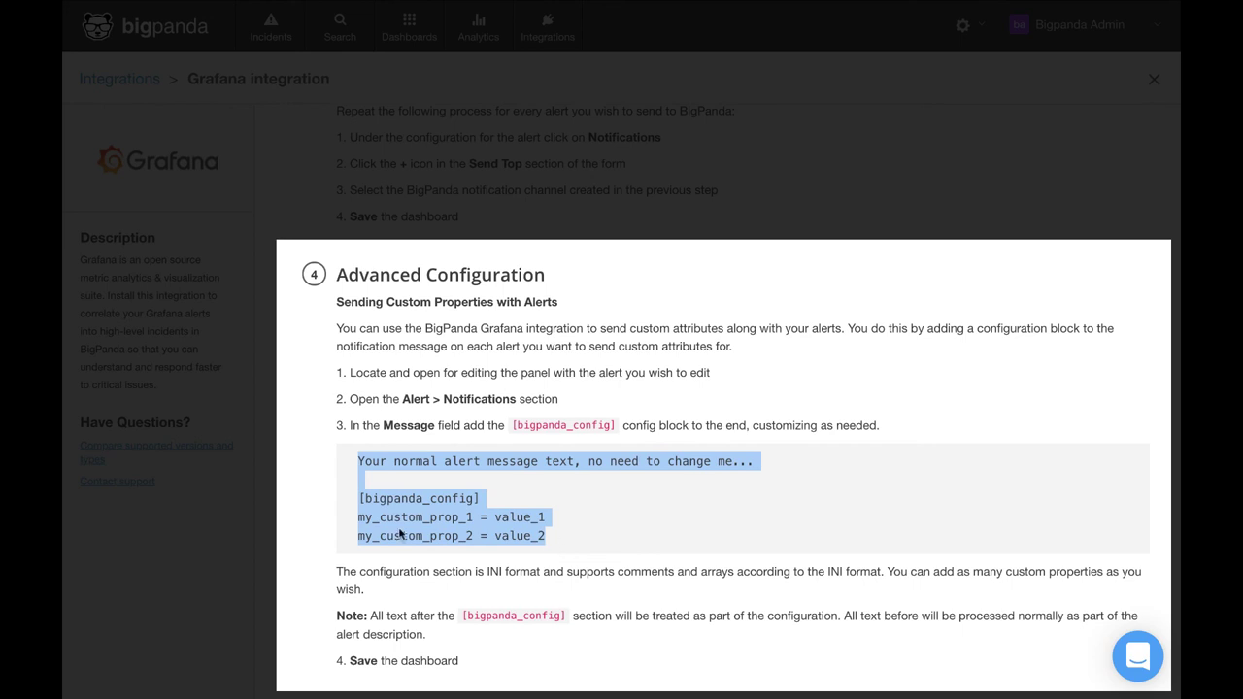
left_click(309, 520)
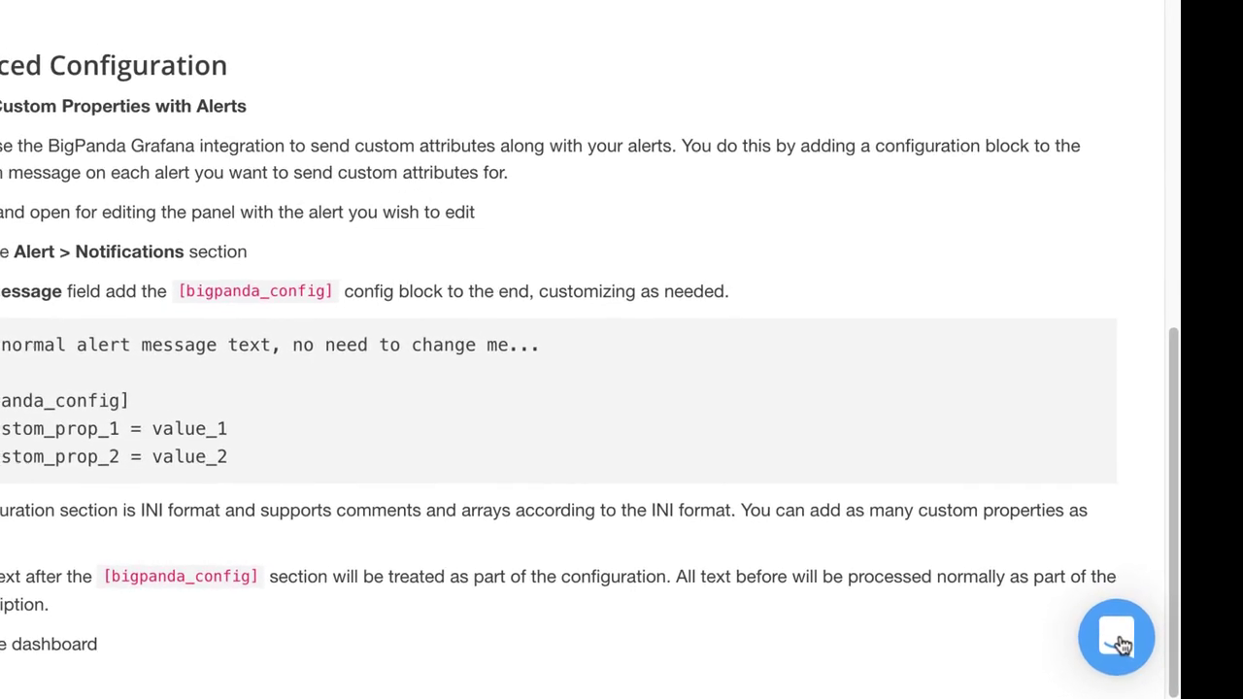
left_click(1117, 652)
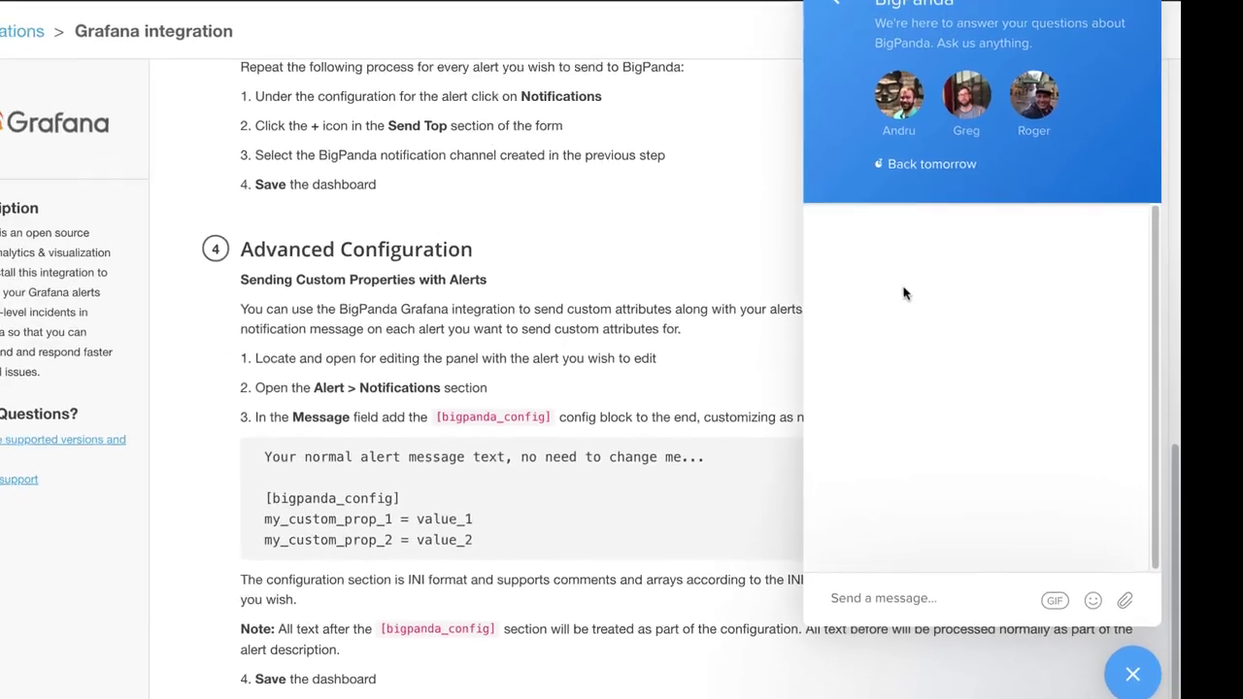